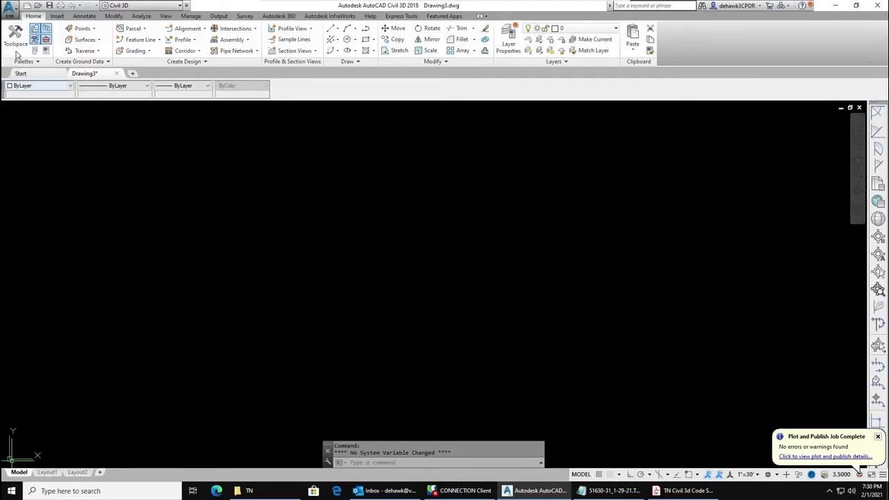
- Show the Survey Toolspace, then start and cancel a new local survey database
click(15, 45)
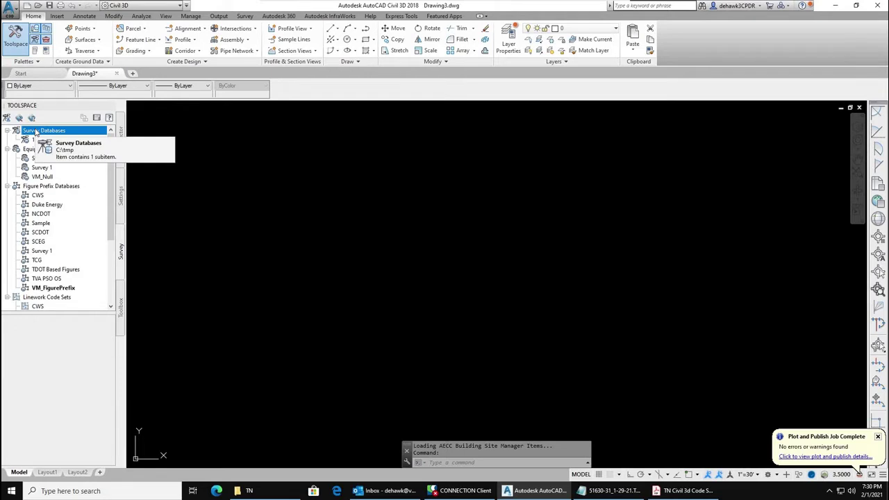
right_click(36, 132)
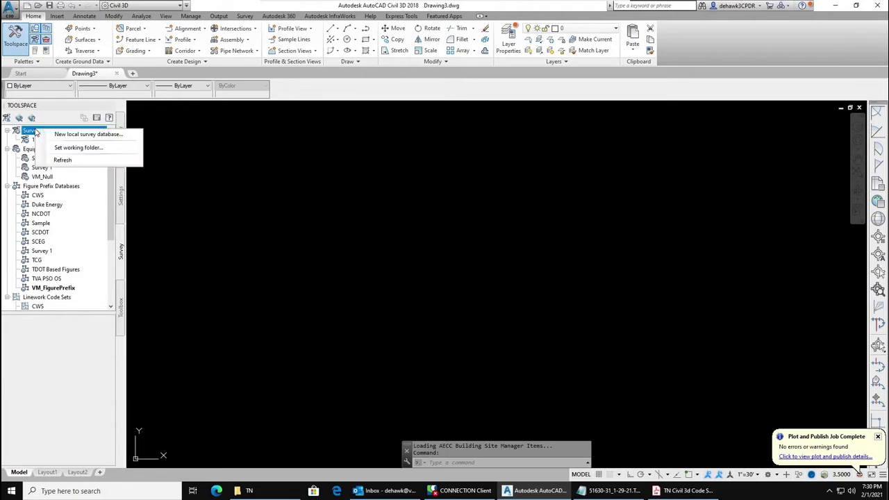
click(88, 135)
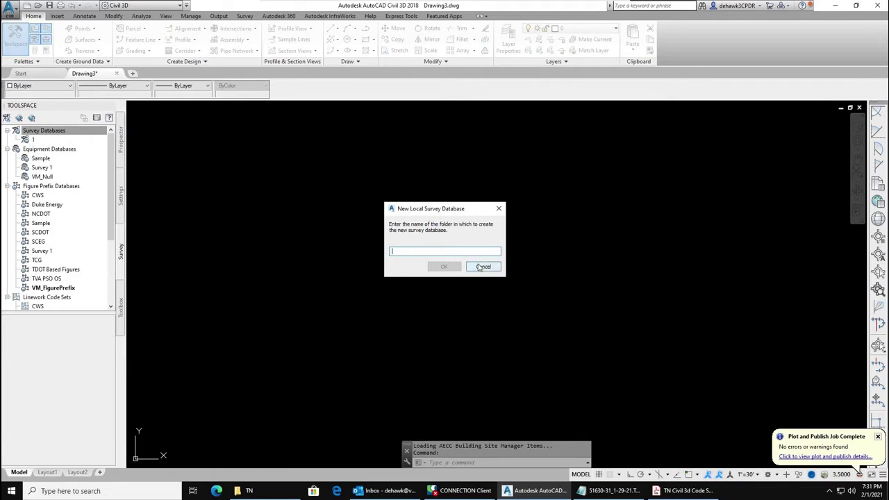
click(483, 268)
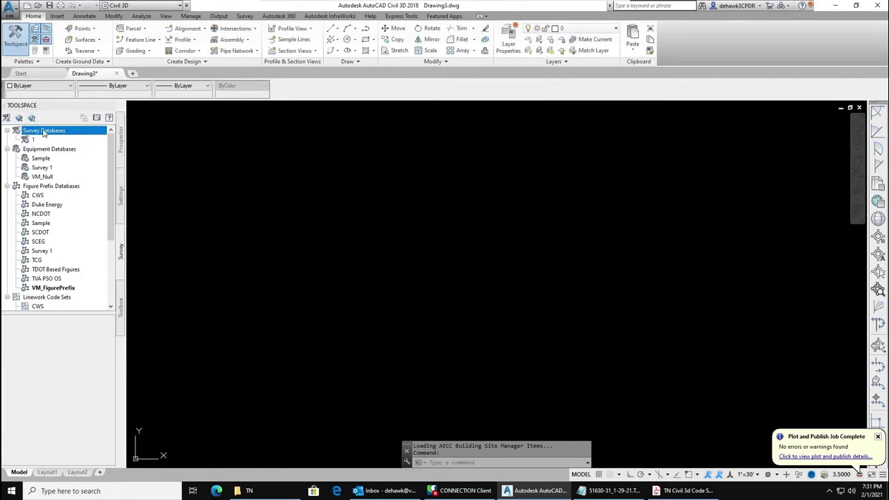
- Set the survey database working folder to C:\tmp
right_click(43, 133)
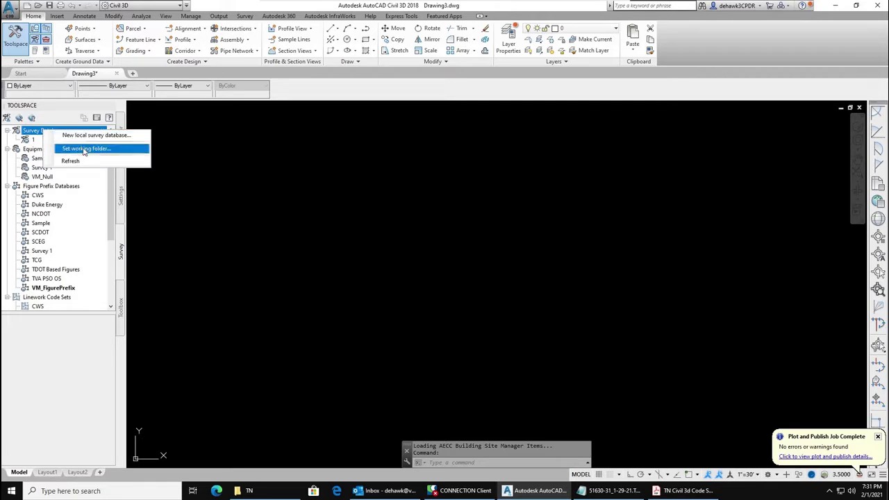
click(84, 149)
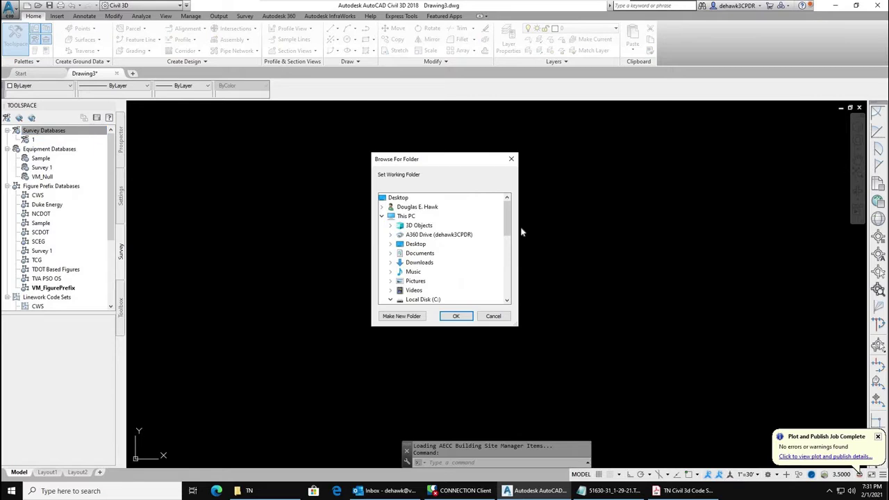
scroll(506, 207, down, 3)
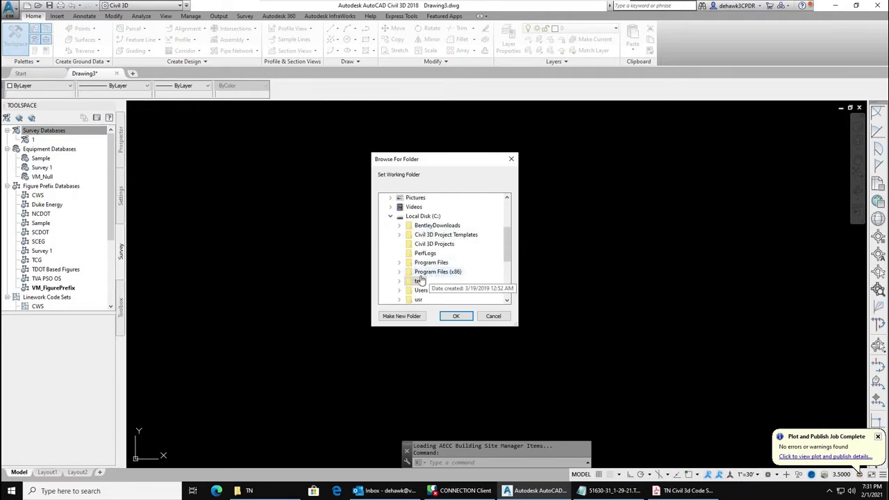
click(419, 282)
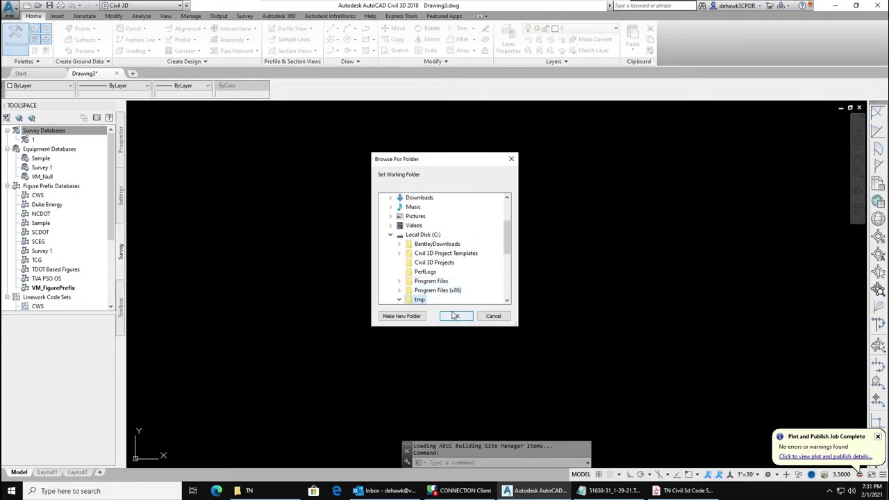
click(456, 316)
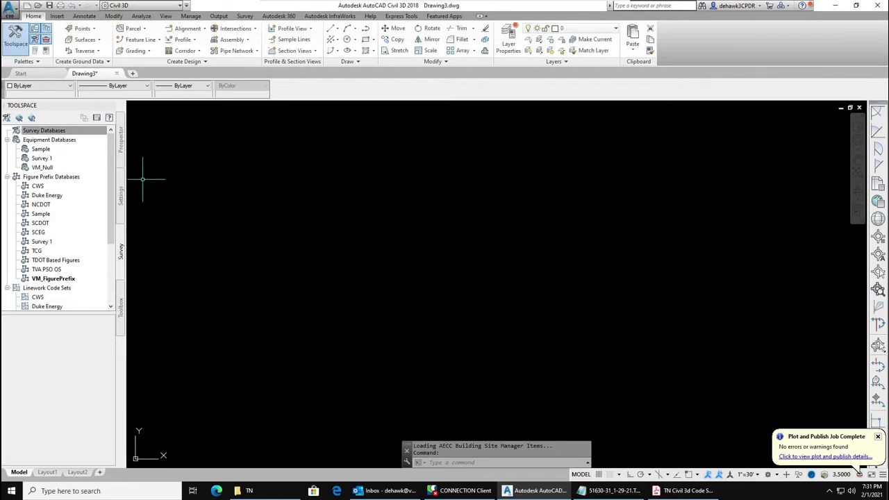
- Create the new local survey database FieldData from the Survey Databases menu
right_click(42, 130)
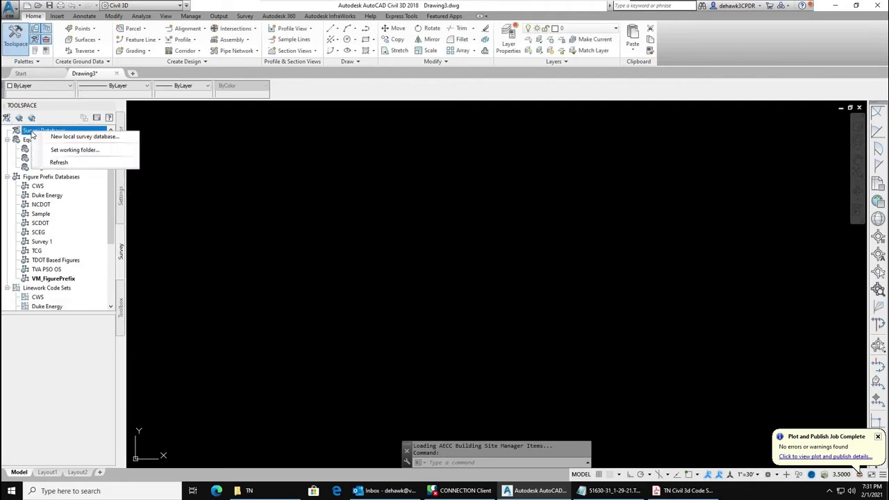
click(80, 137)
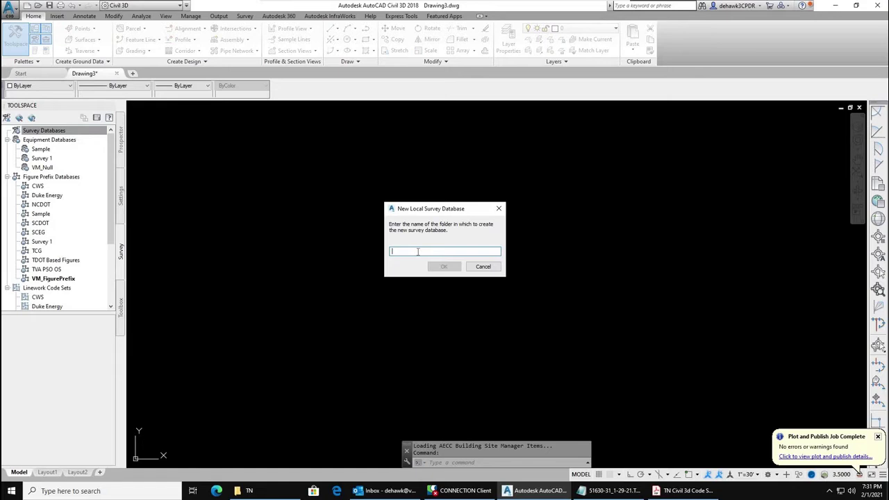
text(FieldData)
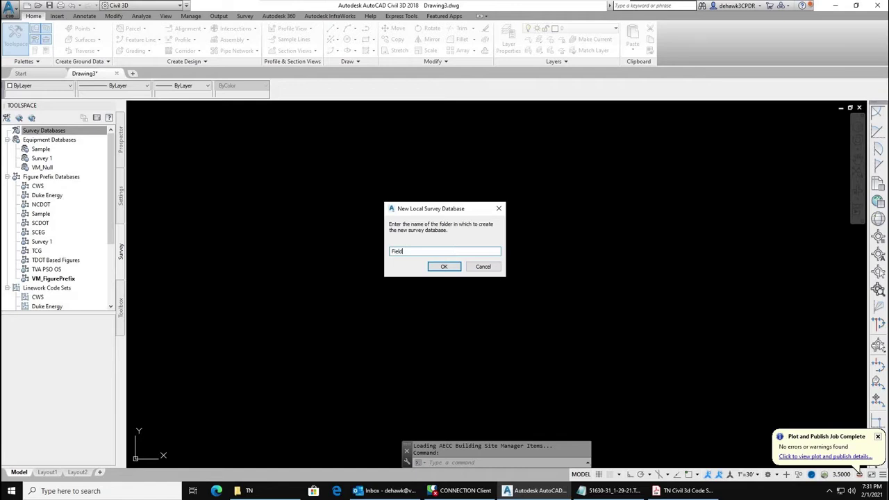
click(444, 267)
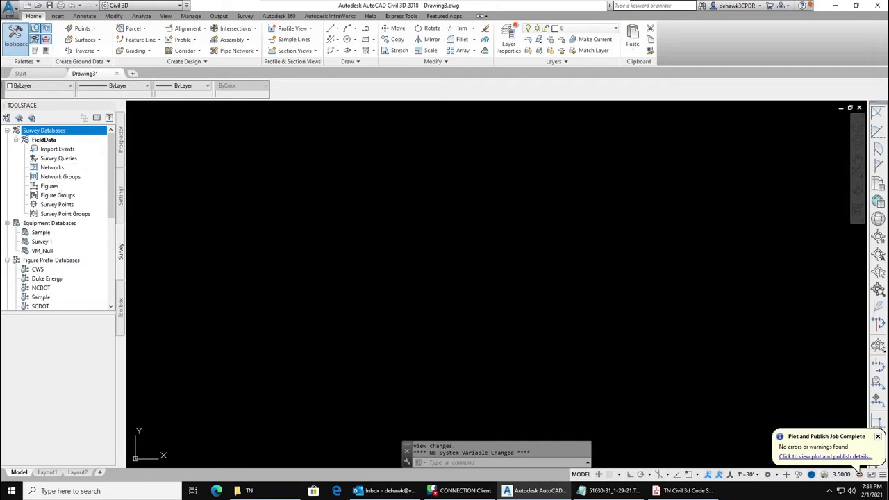
- Start Import Survey Data and set FieldData's coordinate zone to TN83F (NAD83 Tennessee, US Foot)
right_click(62, 150)
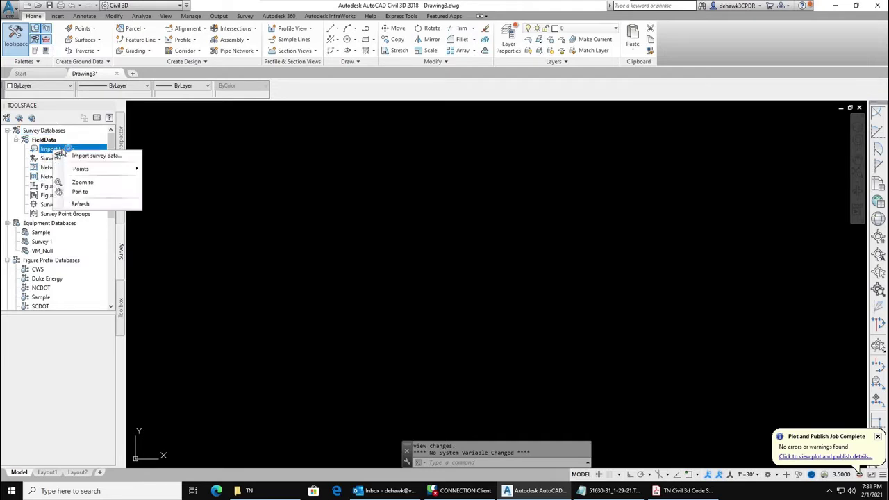
click(97, 156)
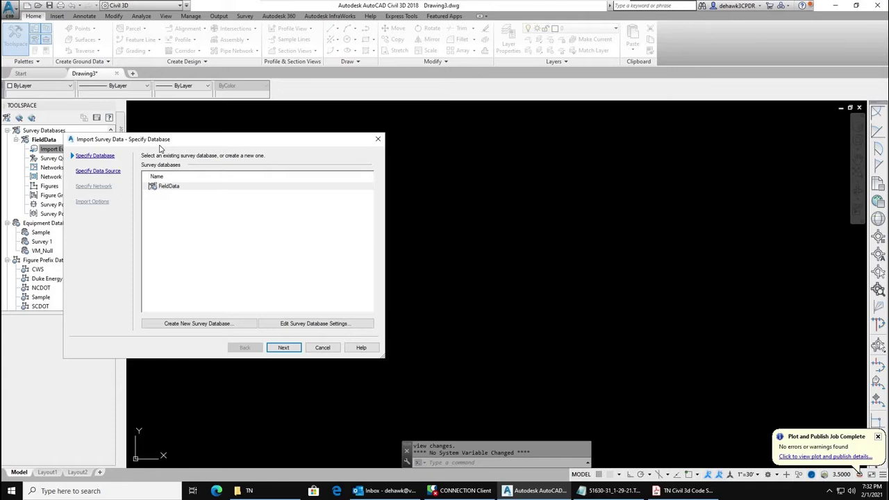
click(302, 325)
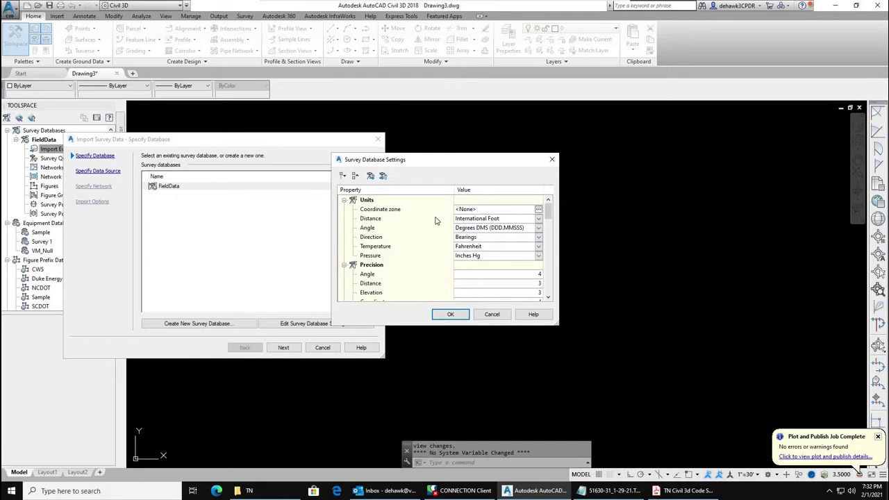
click(538, 211)
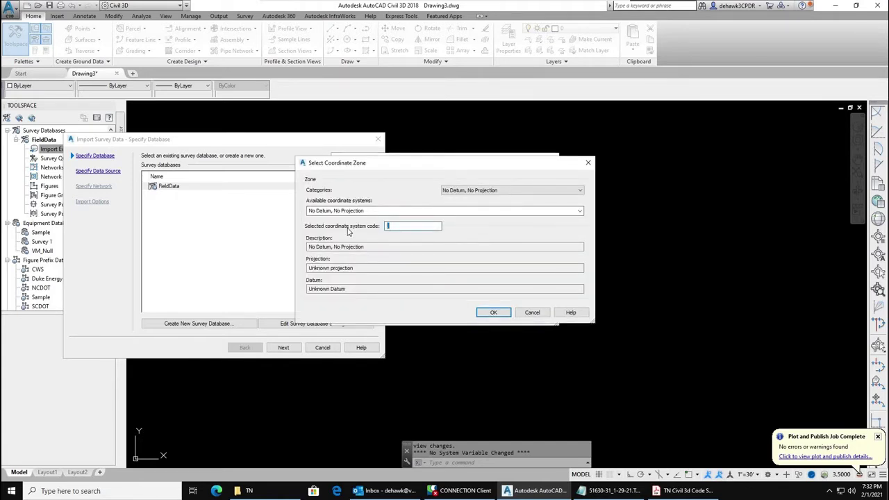
text(tn)
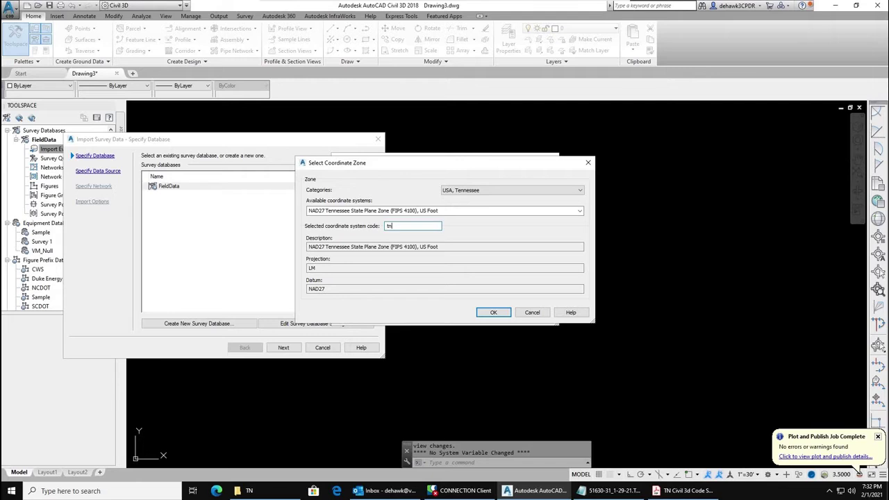
text(83f)
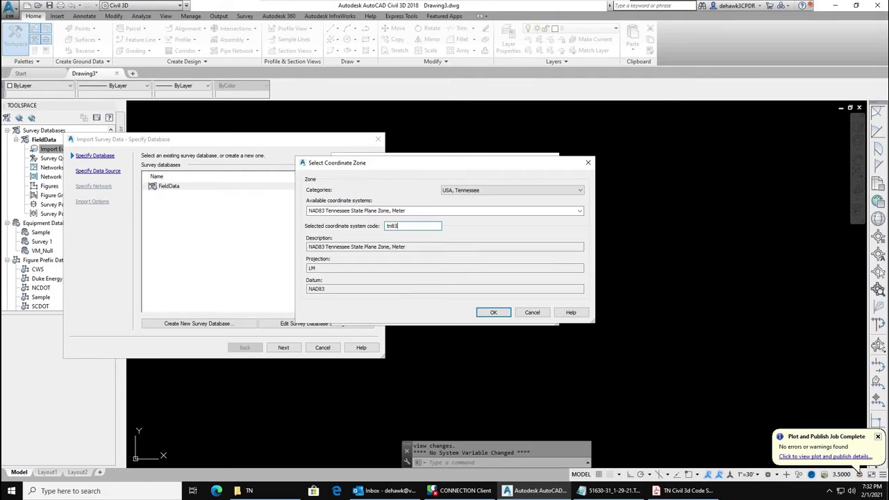
click(494, 313)
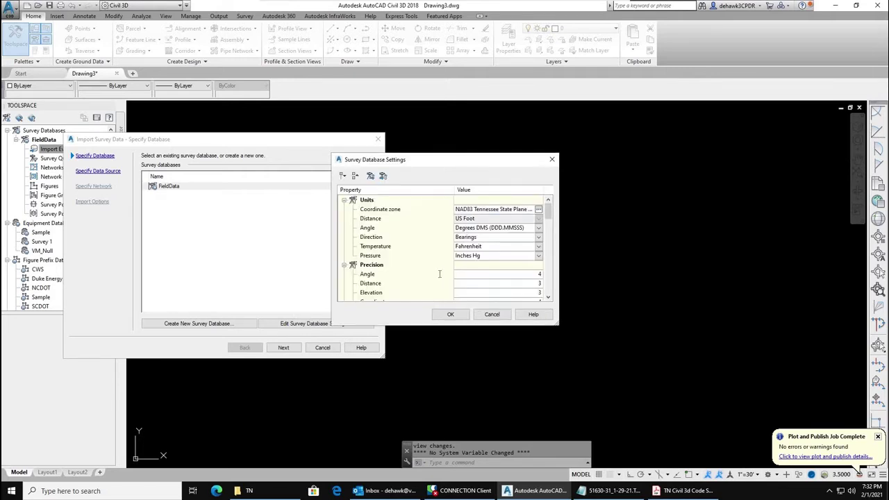
click(450, 313)
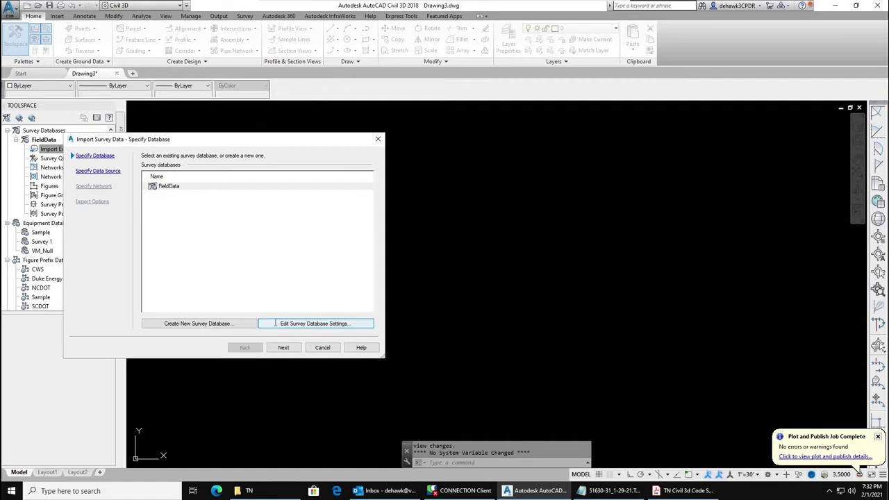
- Add 51810-05_5-17-18#3_9-9-20ALL.TXT as the point file source in PNEZD (comma delimited) format
click(282, 348)
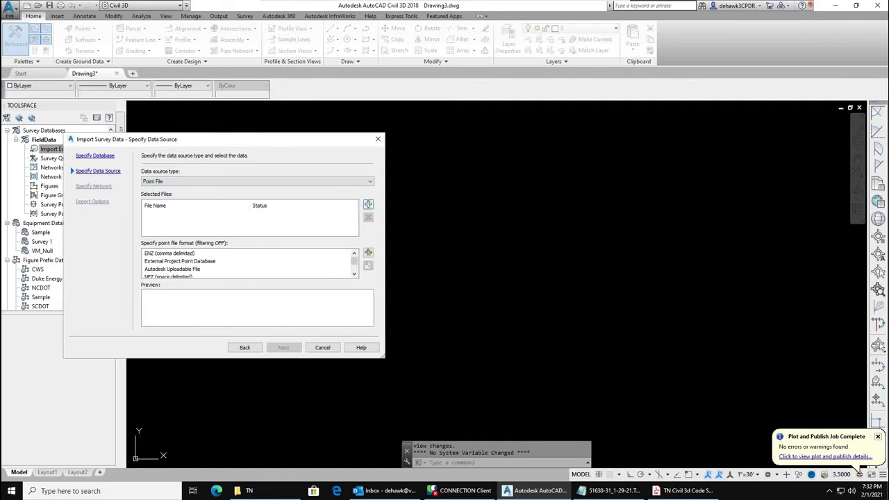
click(369, 204)
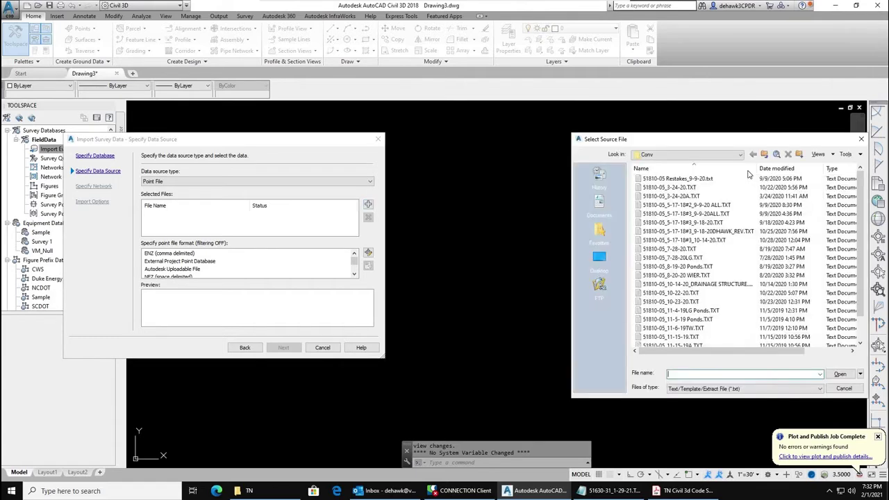
drag(712, 142, 577, 137)
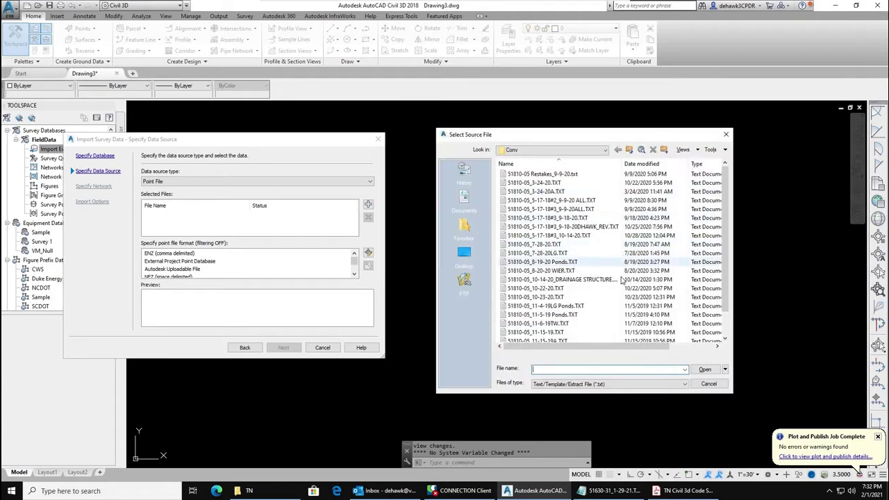
click(556, 209)
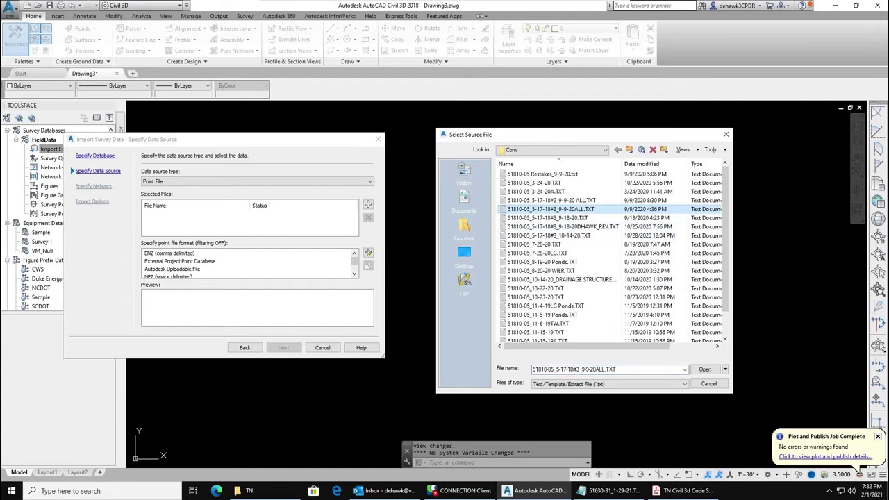
click(705, 369)
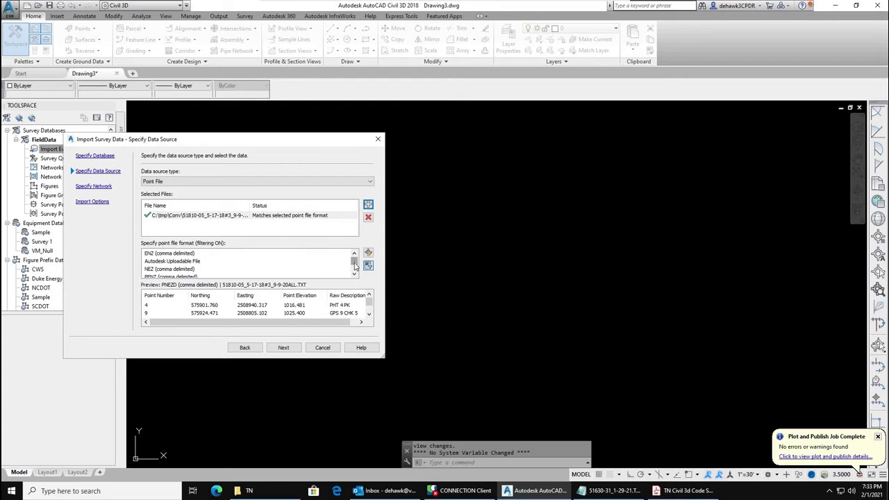
drag(355, 266, 355, 273)
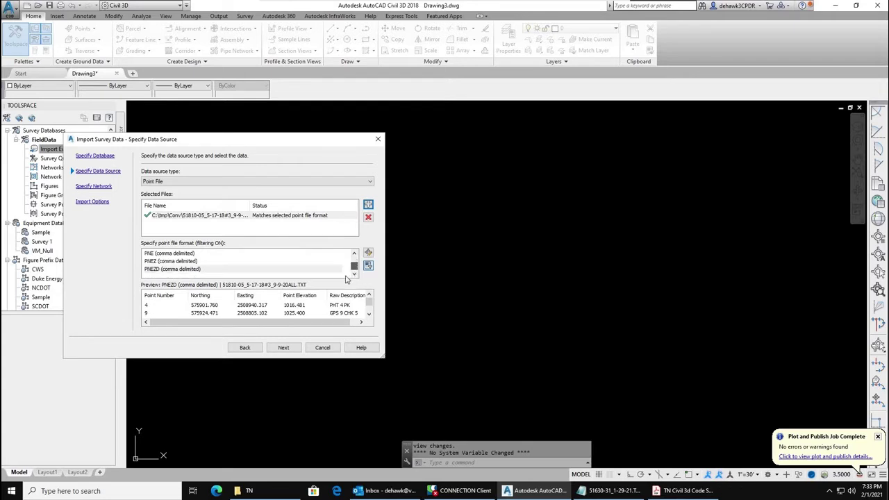
click(163, 272)
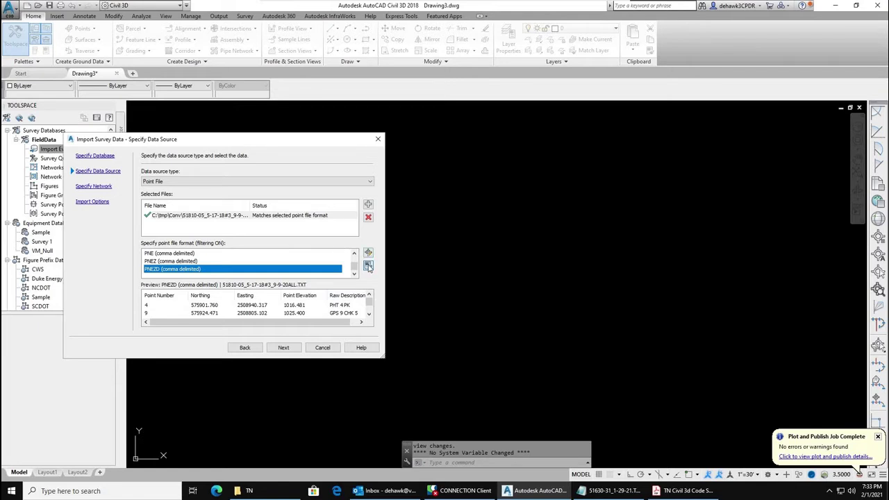
- Advance to Import Options, keep VM_FigurePrefix as the figure prefix database, and finish
click(287, 347)
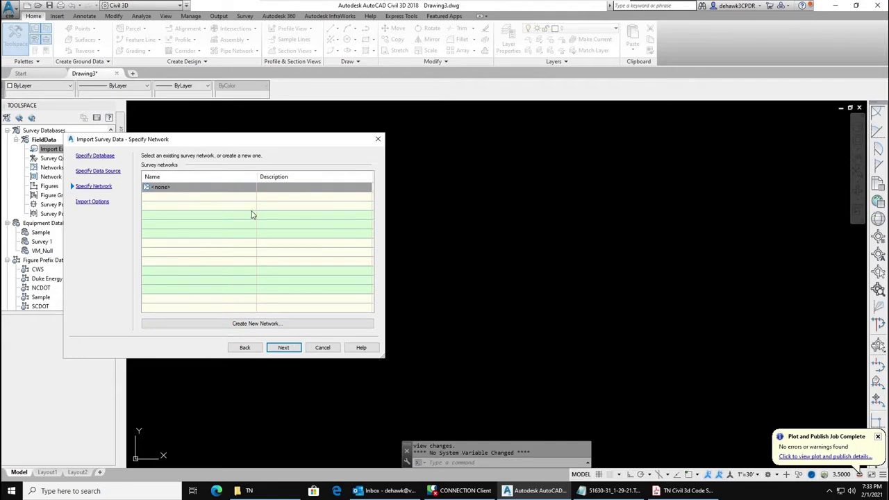
click(286, 348)
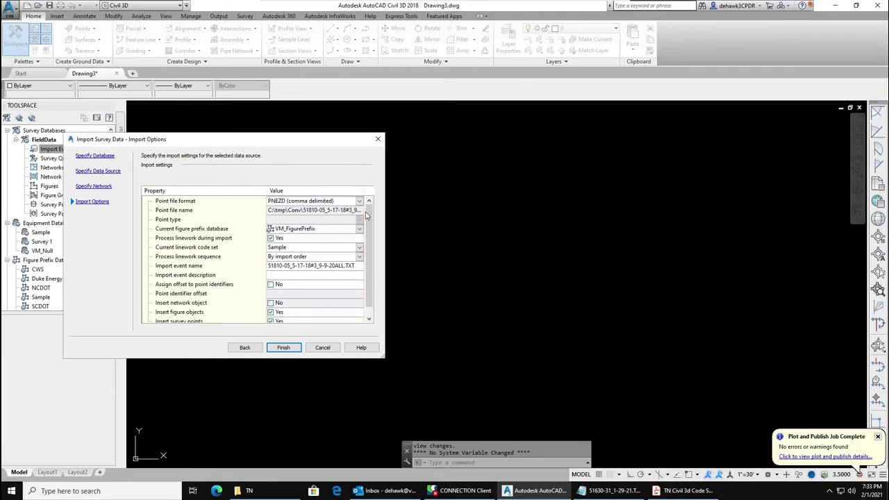
scroll(372, 222, down, 1)
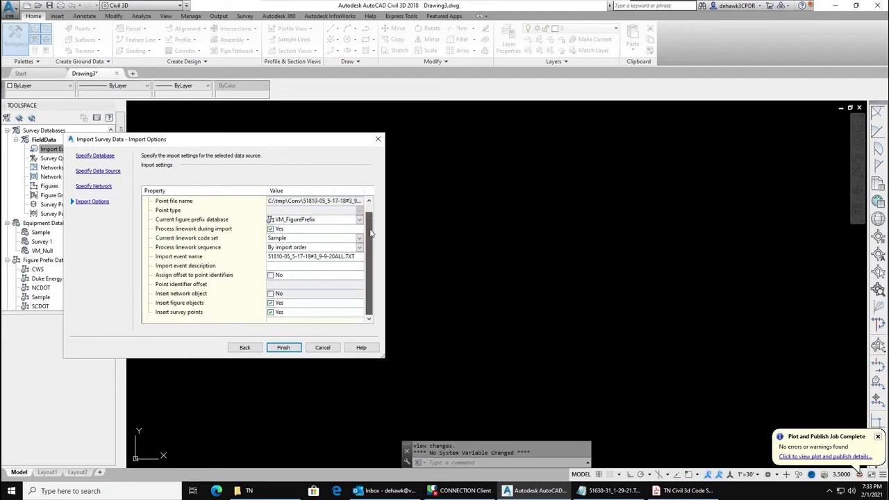
scroll(375, 216, up, 1)
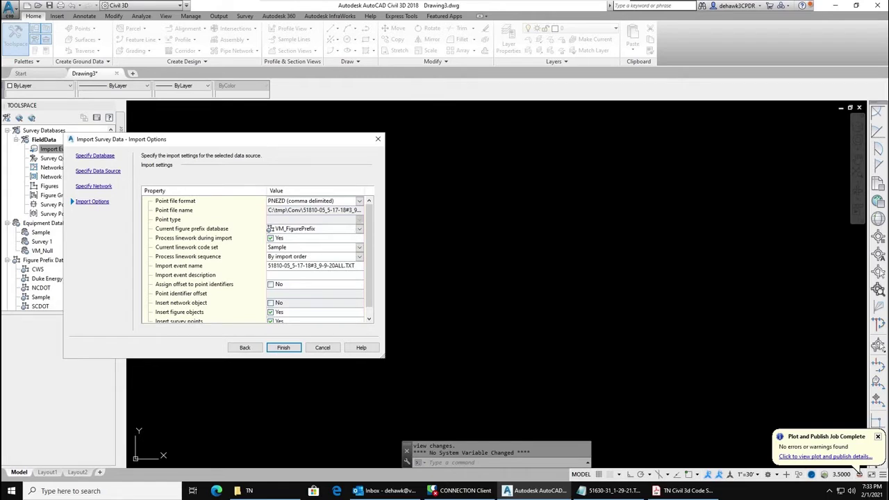
click(358, 229)
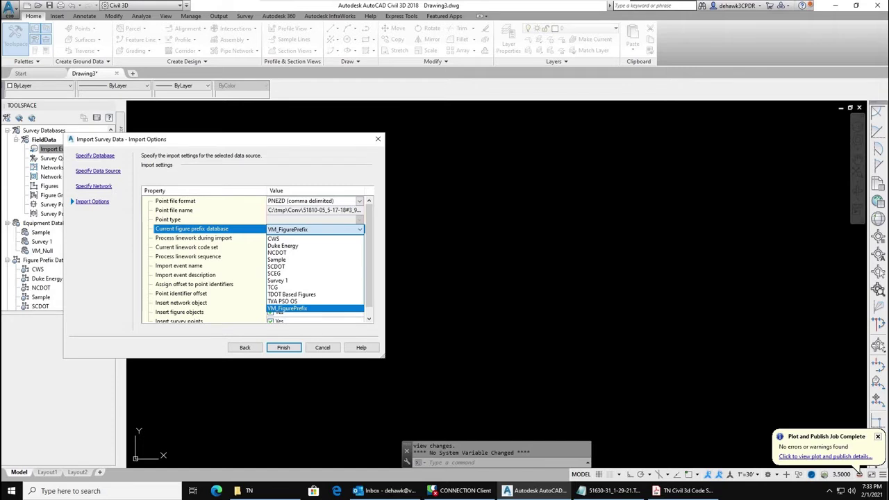
click(370, 224)
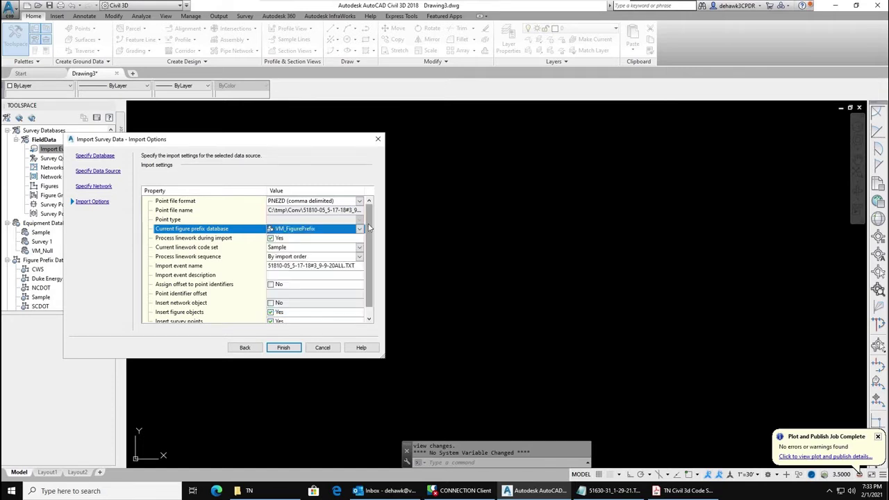
click(291, 348)
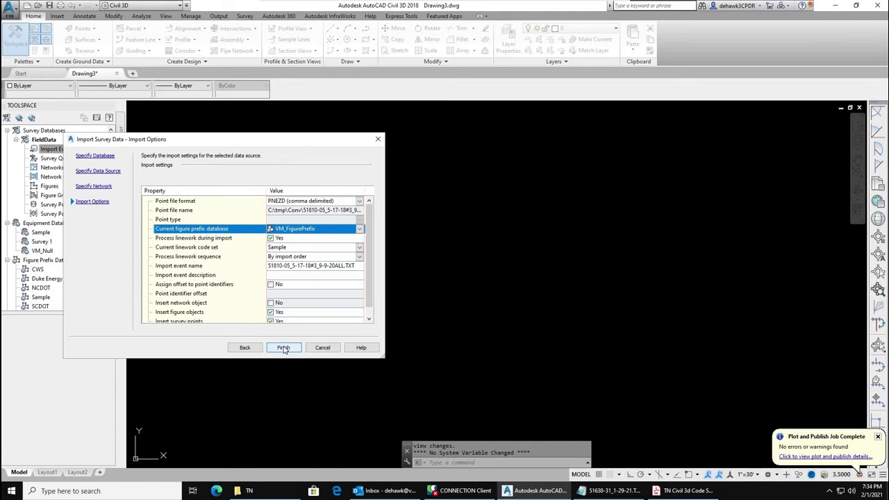
- Complete the survey import and close the Event Viewer's parsing-error log
click(284, 348)
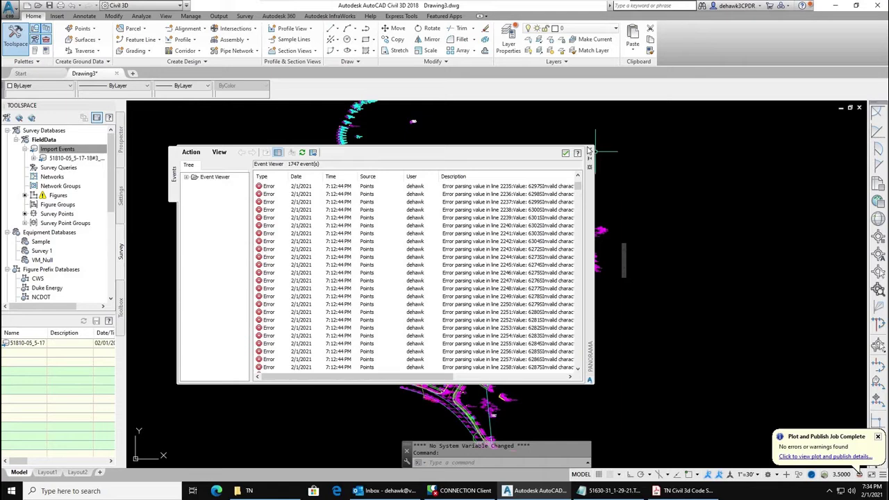
click(589, 150)
scroll(490, 196, down, 2)
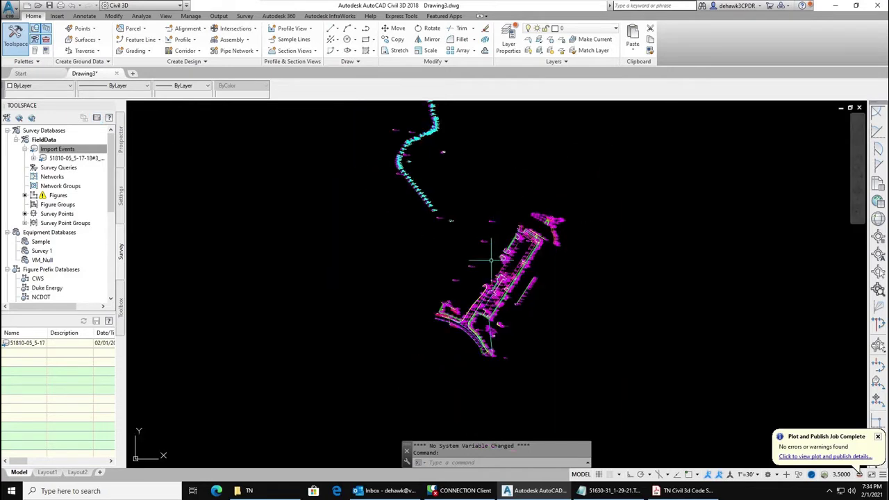
scroll(477, 321, up, 3)
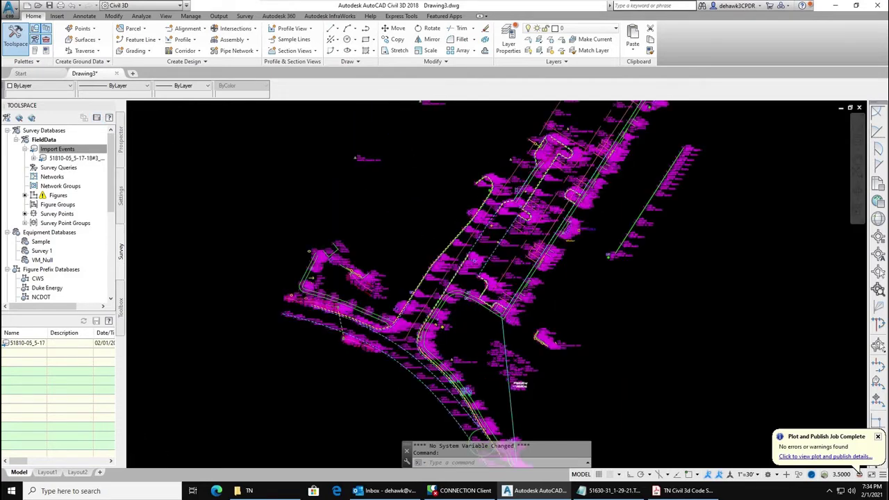
scroll(417, 326, up, 2)
scroll(339, 332, up, 1)
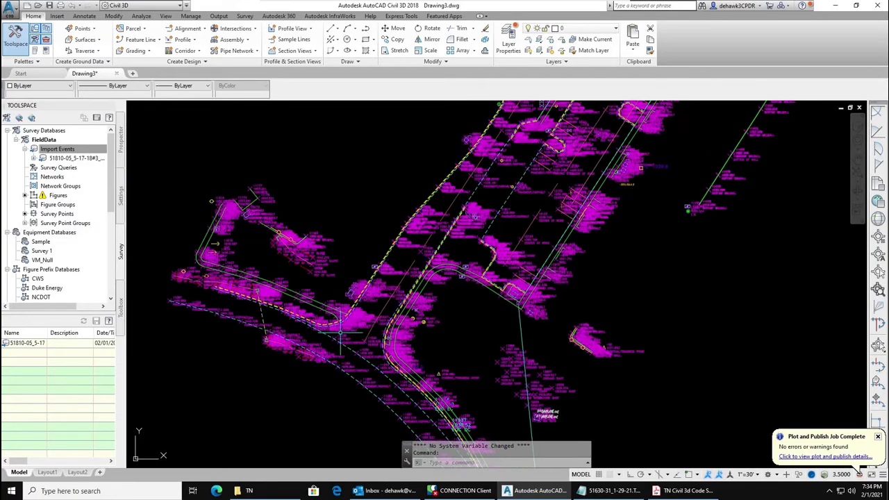
scroll(404, 300, up, 1)
scroll(381, 322, down, 1)
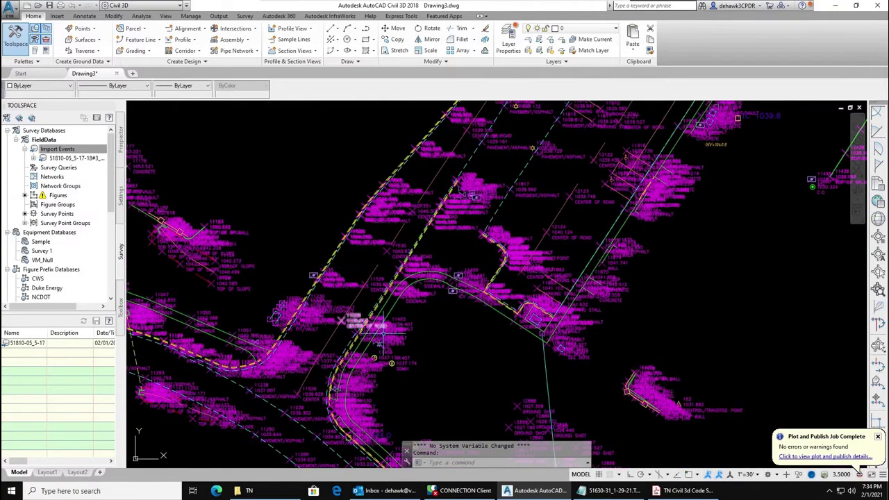
scroll(389, 330, down, 2)
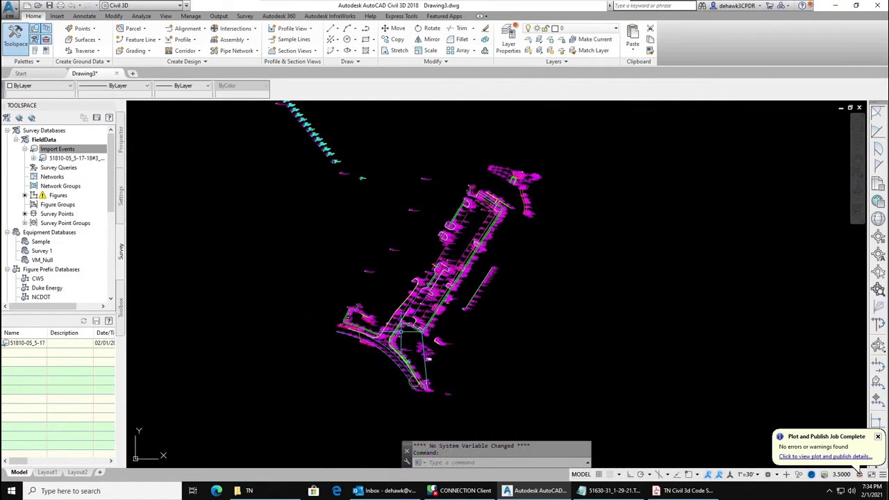
scroll(486, 205, up, 1)
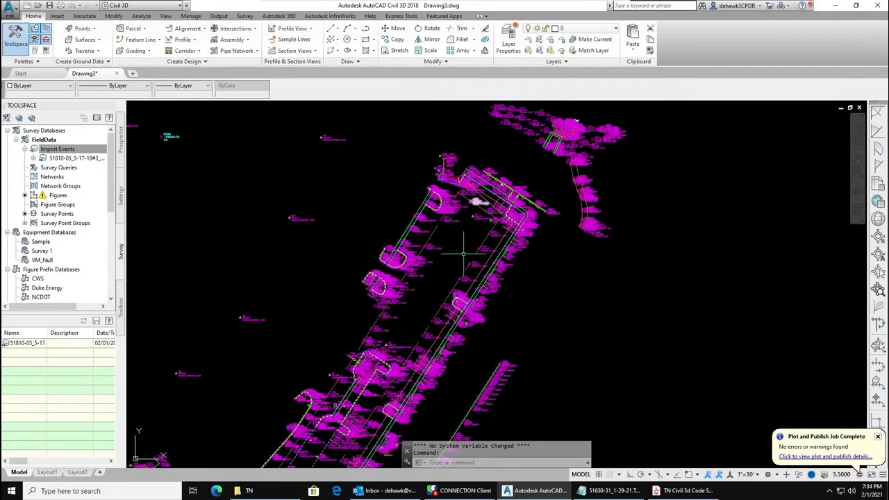
scroll(451, 258, up, 1)
scroll(450, 212, down, 2)
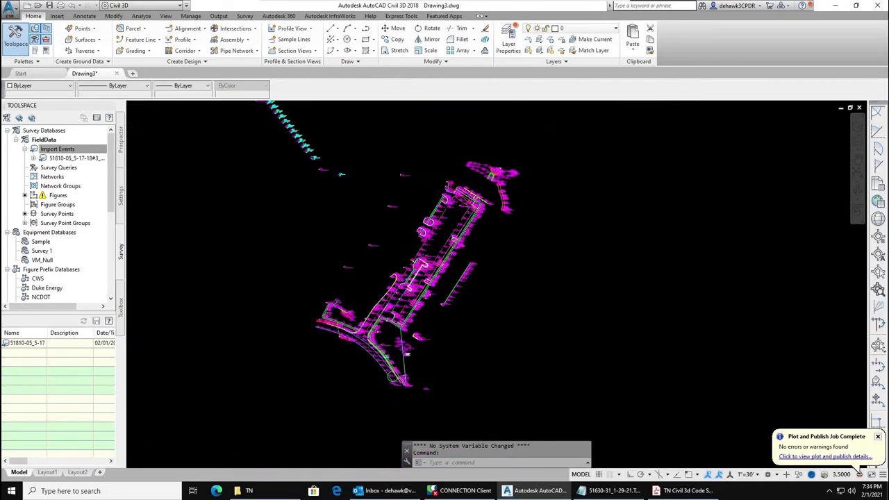
scroll(429, 261, up, 1)
scroll(411, 276, down, 2)
scroll(400, 298, up, 3)
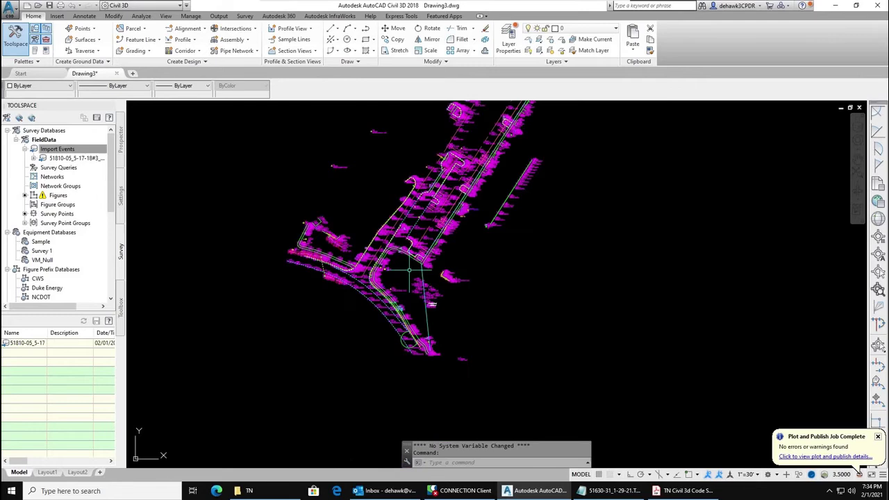
scroll(347, 237, up, 2)
scroll(332, 280, up, 2)
scroll(401, 245, down, 1)
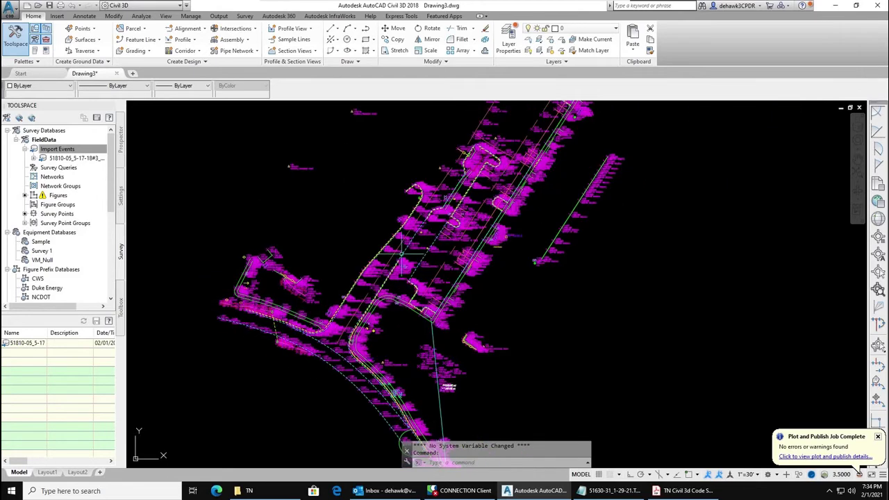
scroll(400, 232, up, 2)
scroll(406, 225, up, 1)
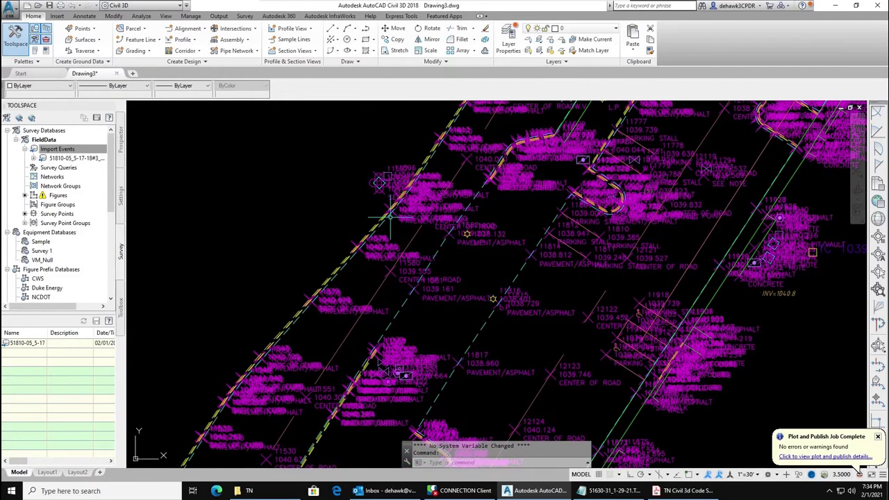
click(389, 216)
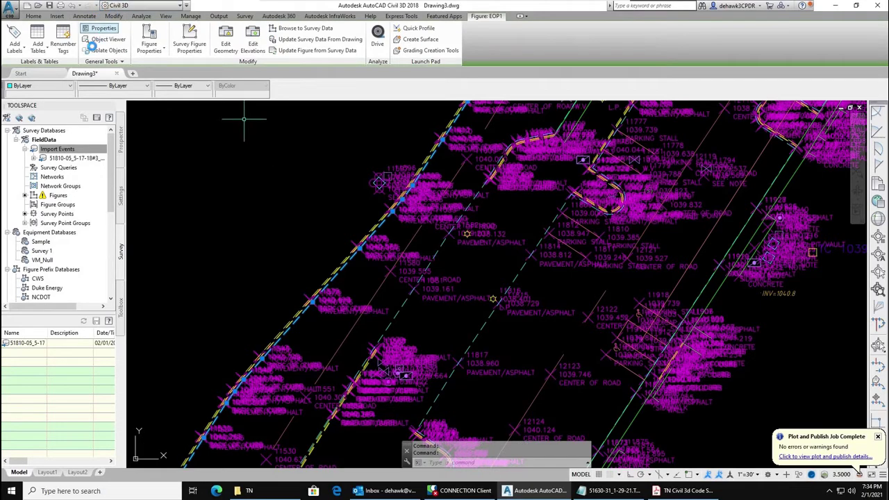
click(149, 39)
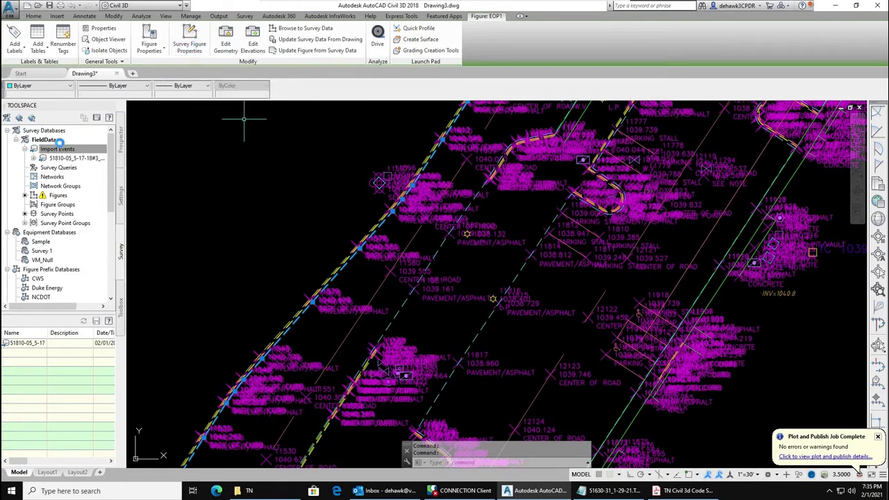
click(51, 148)
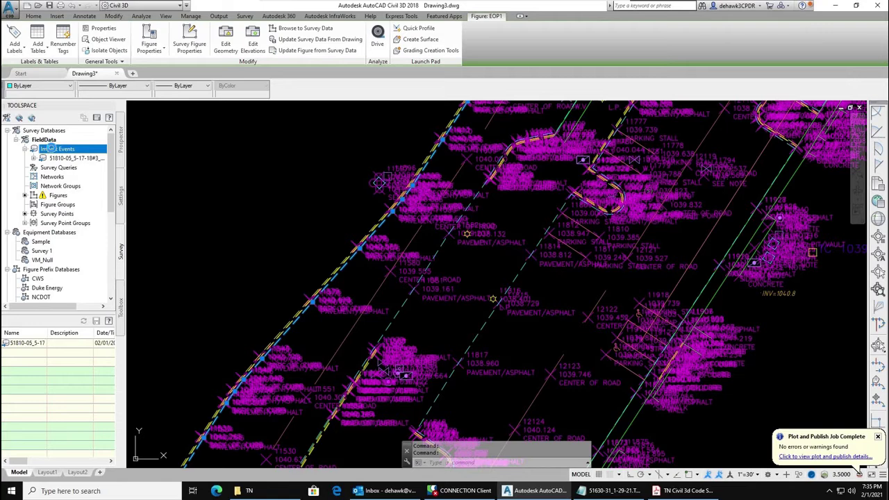
click(195, 49)
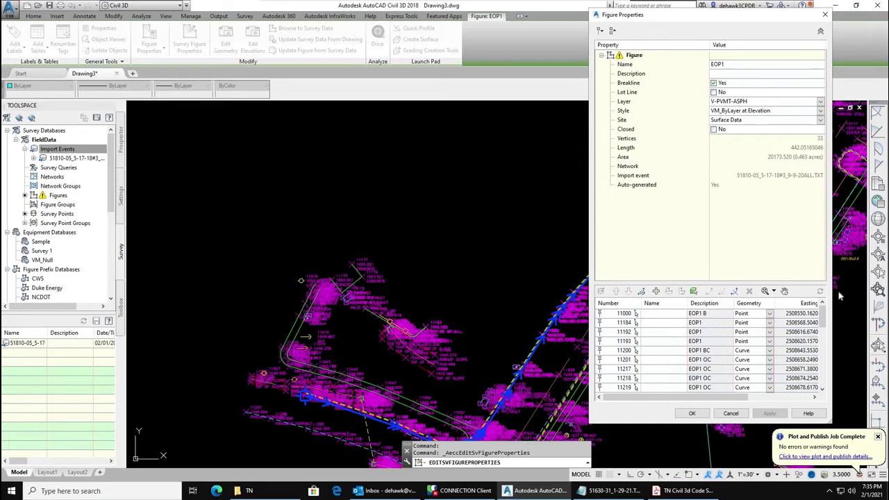
drag(823, 314, 823, 341)
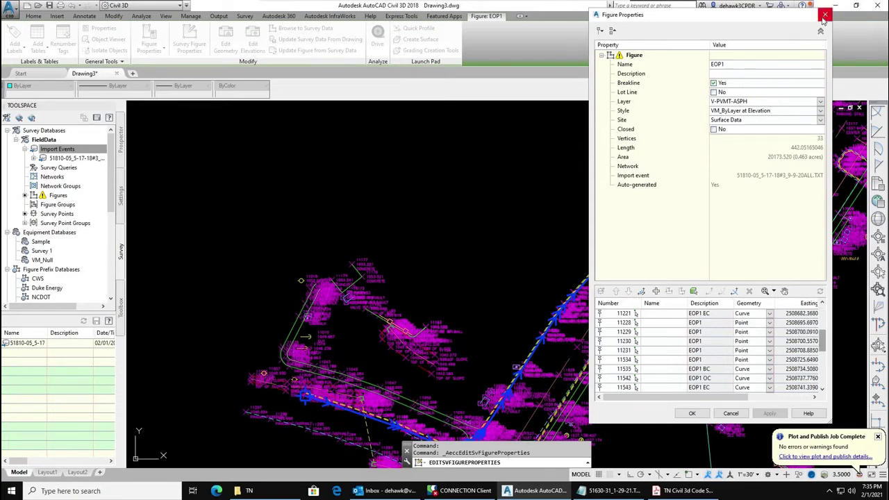
click(824, 15)
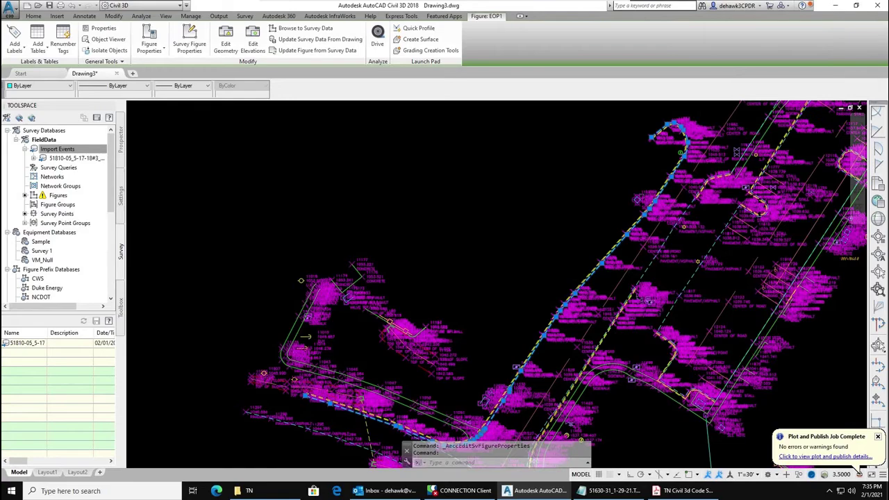
- Expand and select the 51810-05_5-17-18#3 import event under FieldData's Import Events
scroll(512, 207, down, 6)
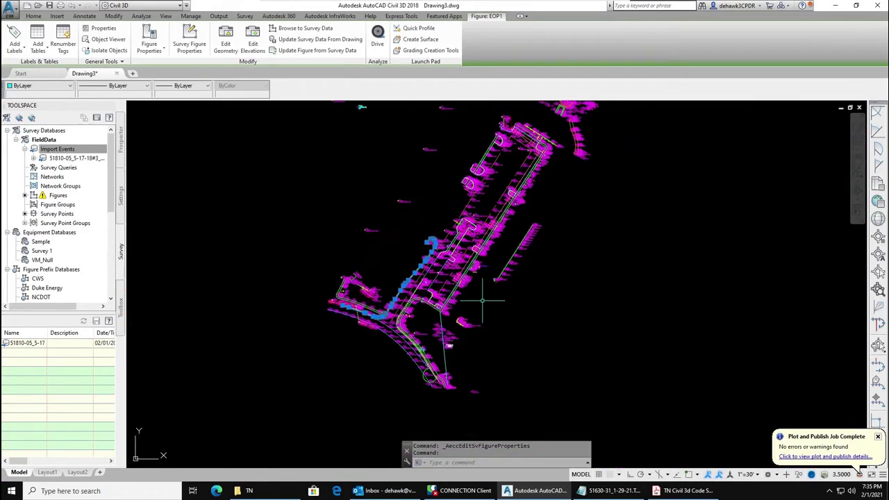
scroll(482, 300, down, 2)
scroll(497, 250, up, 5)
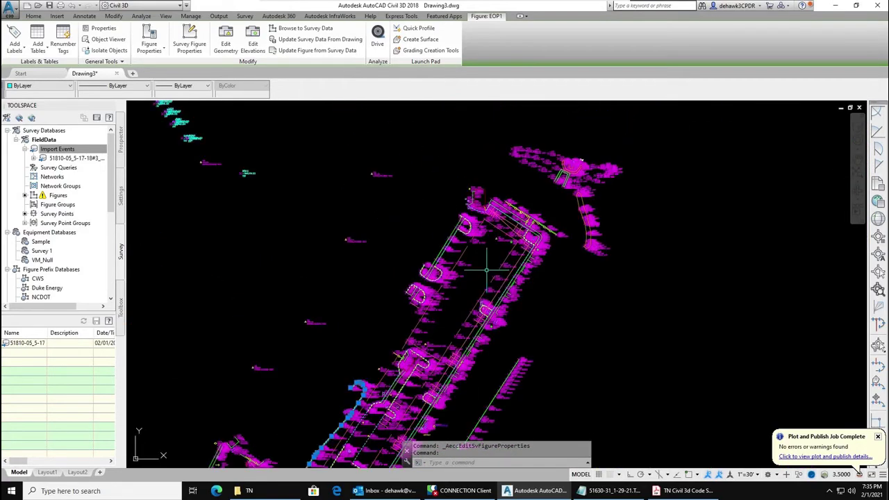
scroll(476, 232, up, 3)
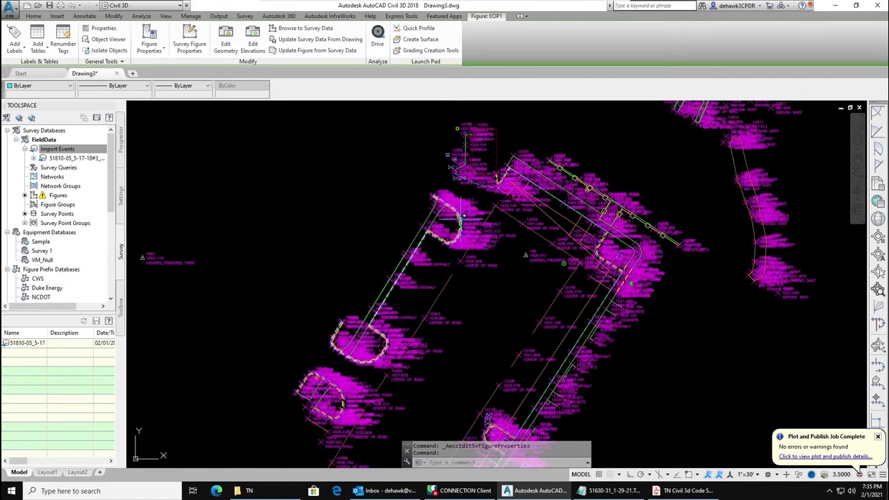
scroll(472, 215, down, 2)
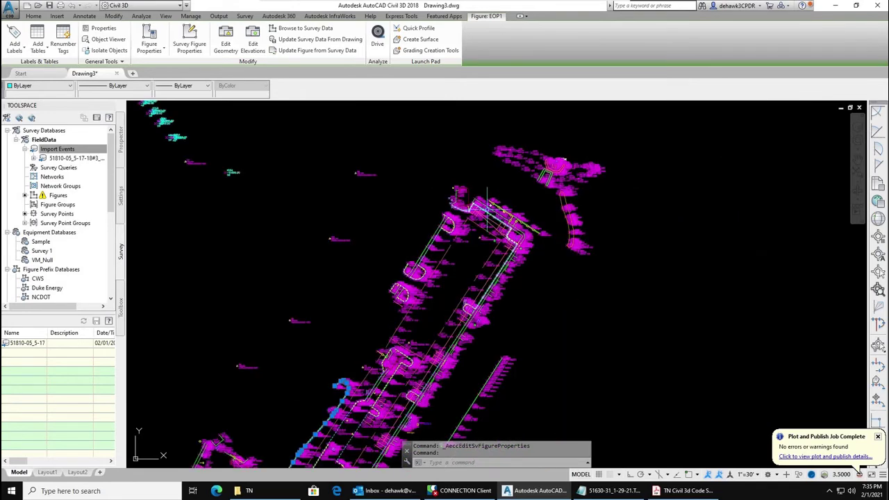
scroll(479, 225, up, 2)
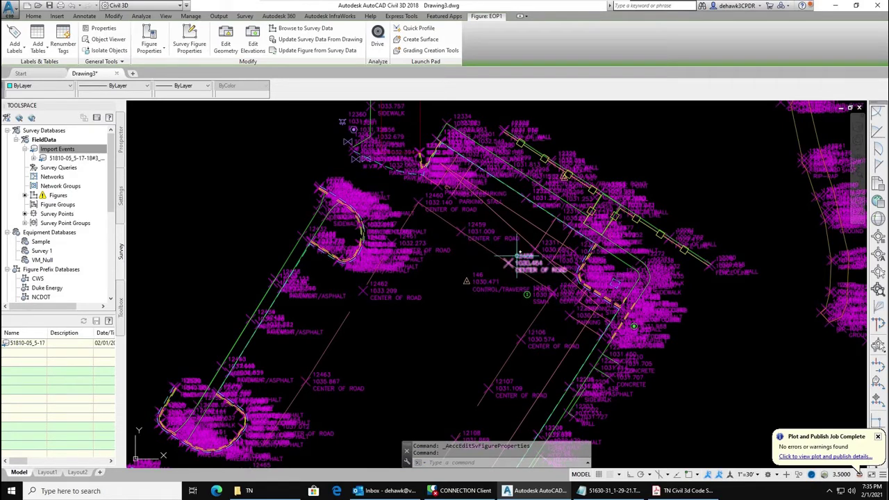
scroll(519, 250, down, 3)
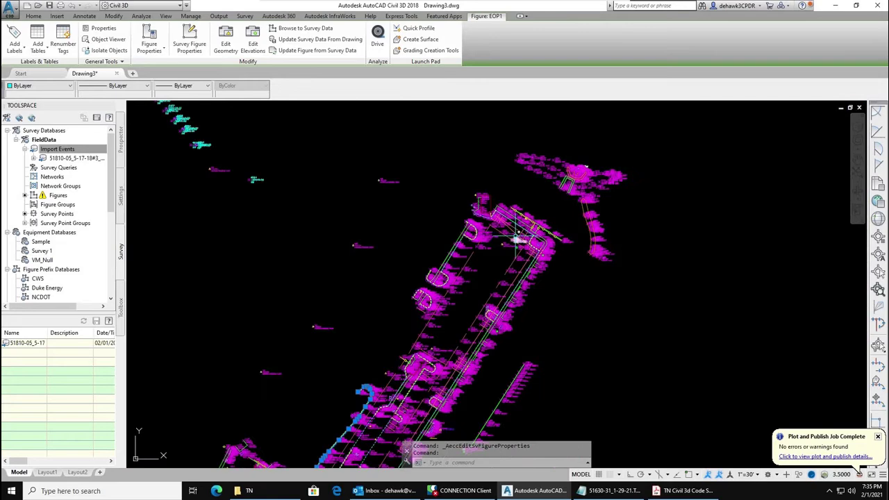
scroll(518, 240, up, 2)
scroll(517, 198, down, 4)
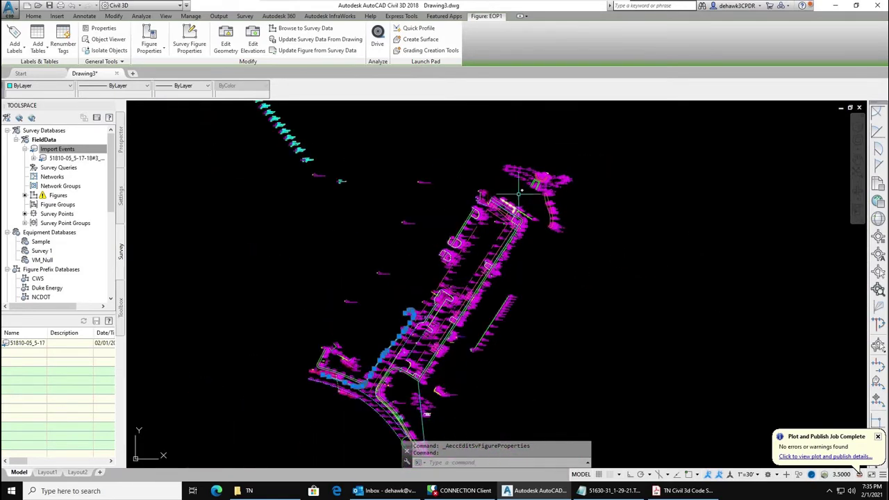
scroll(520, 189, up, 1)
scroll(532, 183, up, 2)
scroll(514, 192, down, 3)
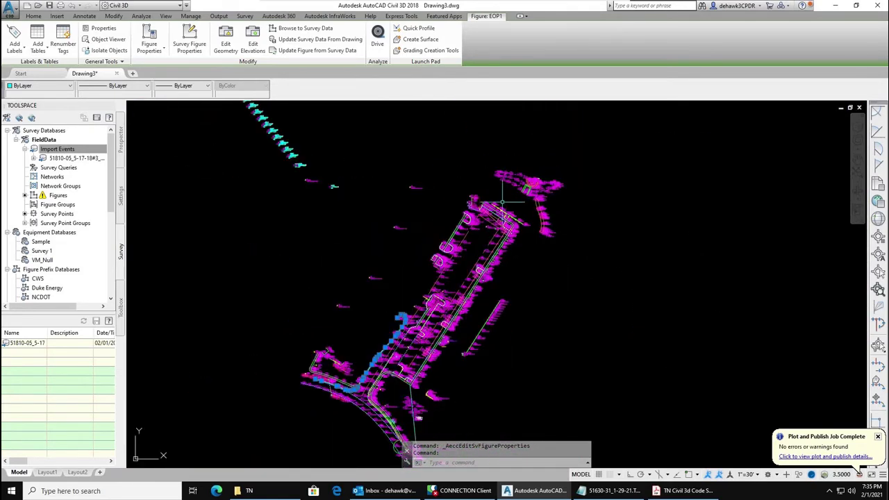
click(33, 159)
click(56, 158)
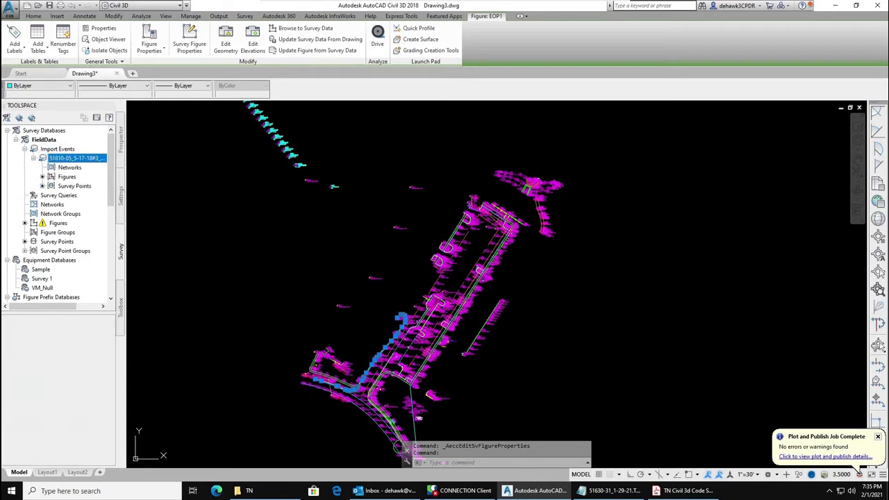
- Import 51810-05_3-24-20.TXT into FieldData as PNEZD (comma delimited) without a survey network
right_click(65, 150)
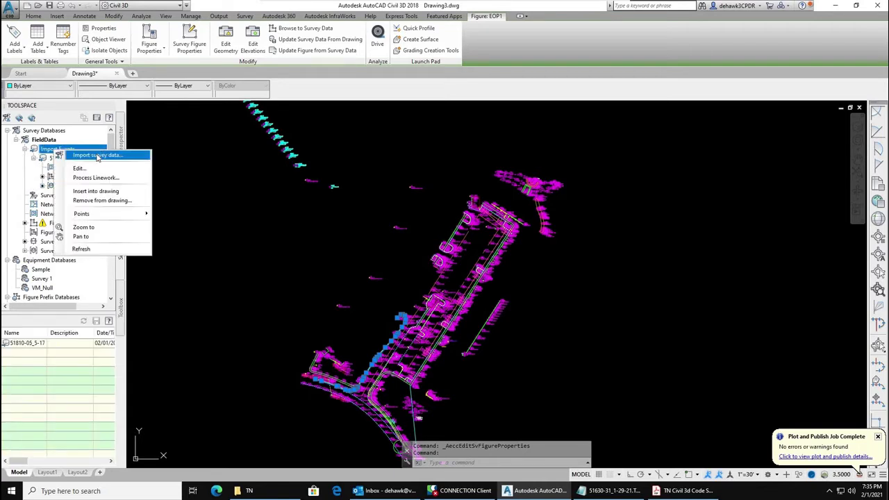
click(97, 156)
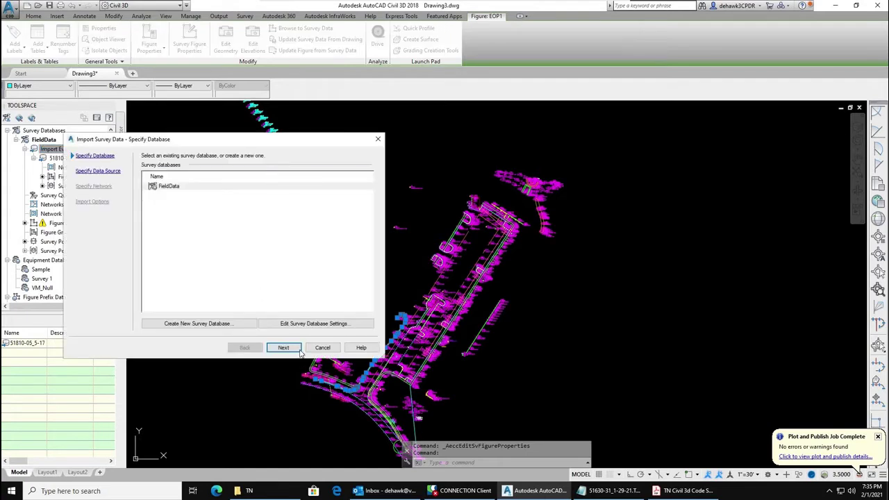
click(291, 348)
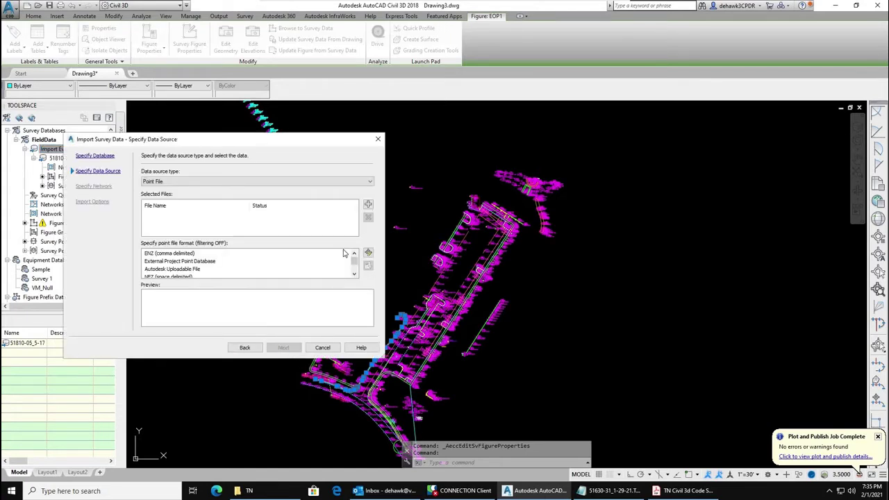
click(368, 206)
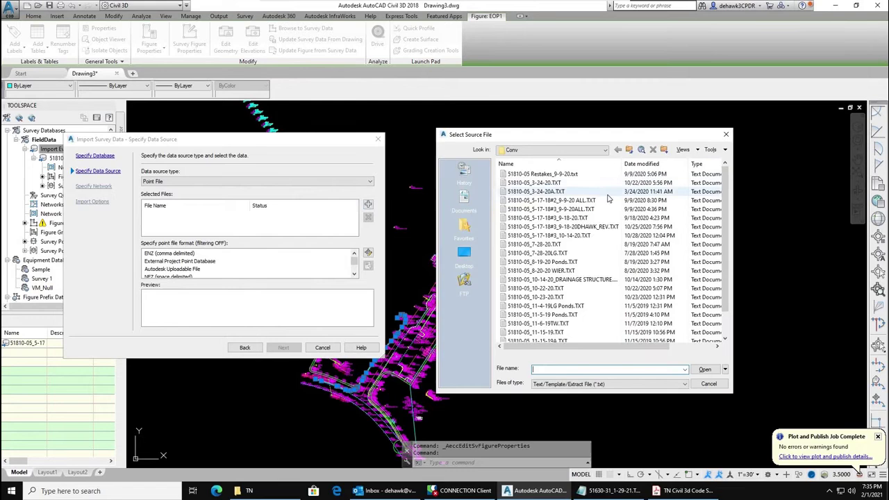
click(559, 183)
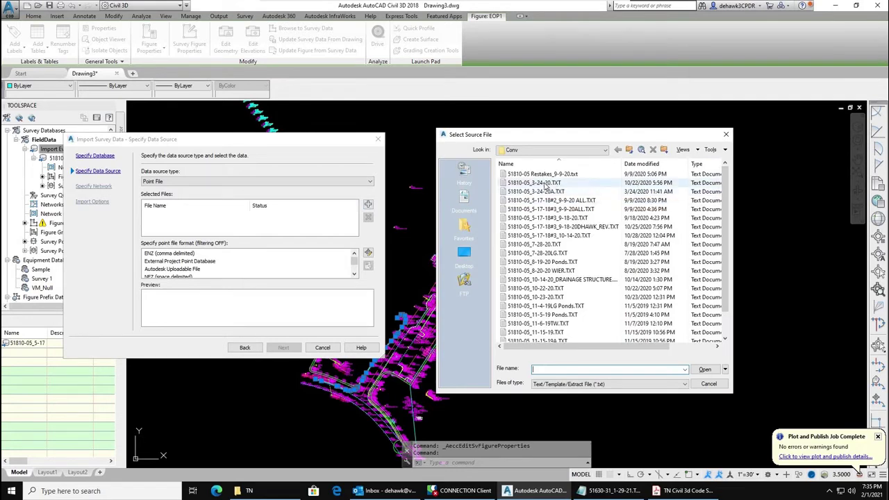
click(704, 370)
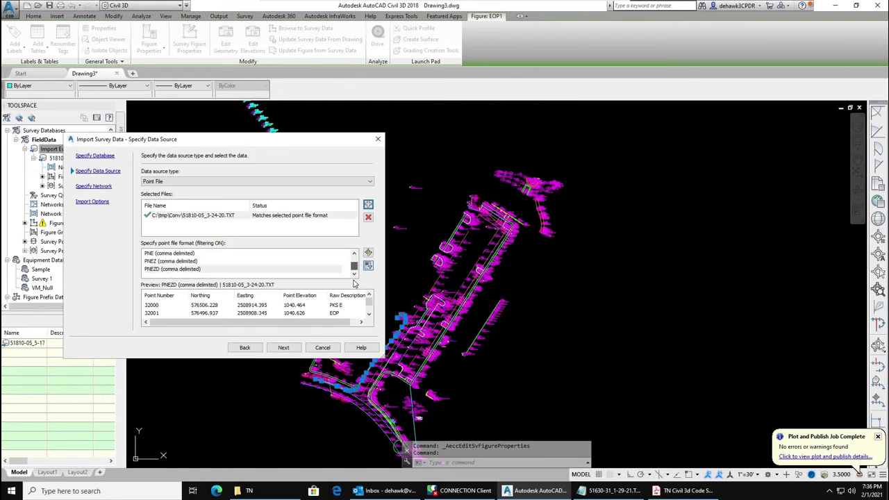
click(177, 271)
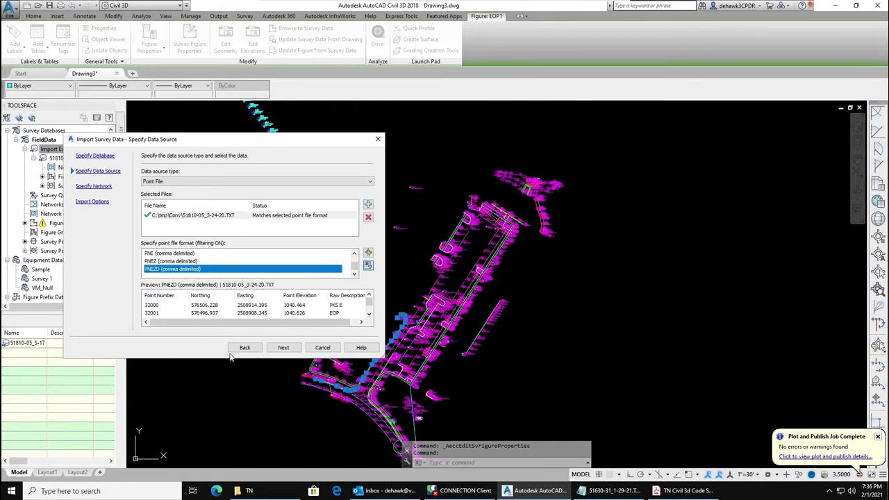
click(282, 347)
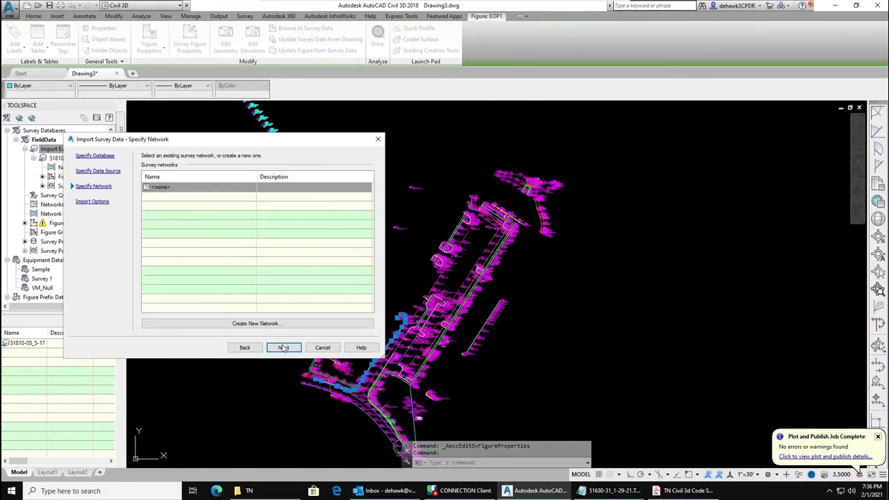
click(283, 347)
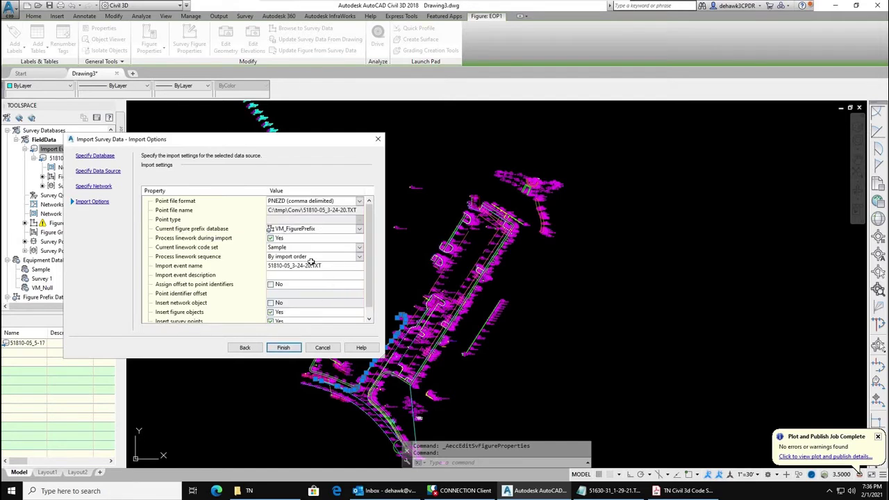
click(282, 347)
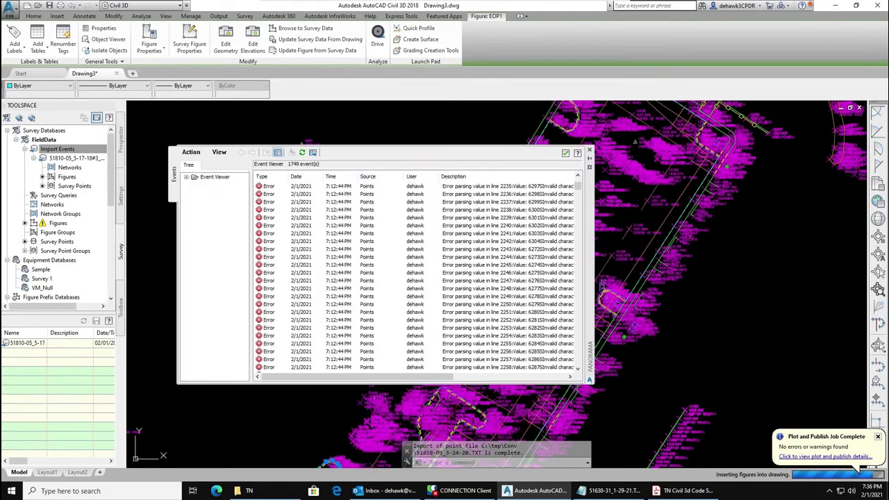
- Close the Event Viewer and zoom around the imported points and linework
click(589, 150)
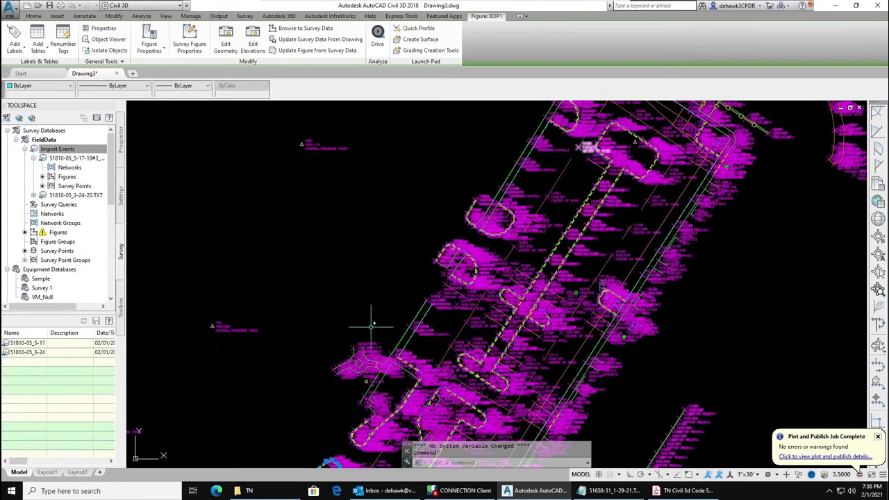
scroll(377, 318, down, 5)
scroll(353, 348, up, 5)
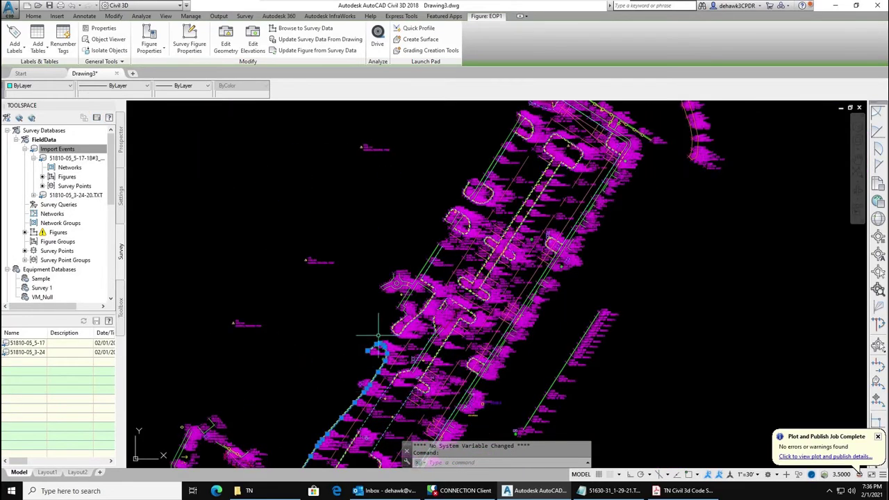
scroll(377, 347, down, 4)
scroll(417, 274, up, 2)
key(Escape)
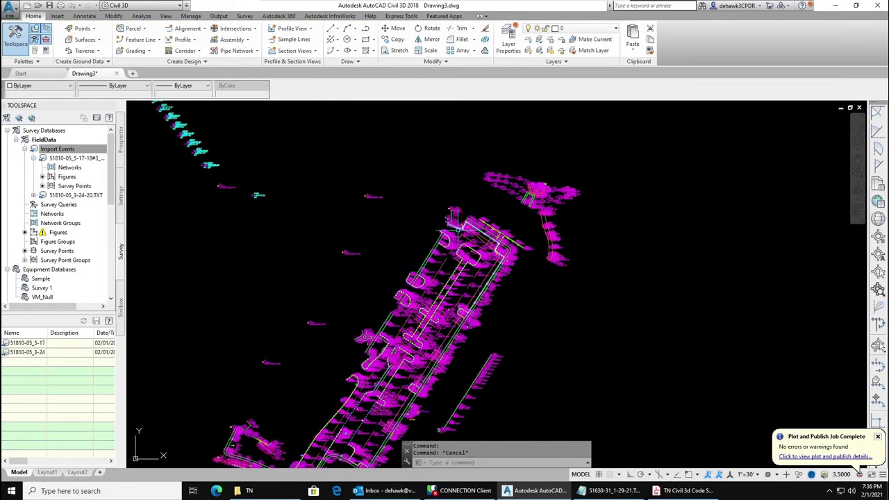
scroll(444, 245, up, 2)
scroll(483, 215, up, 2)
scroll(486, 229, up, 4)
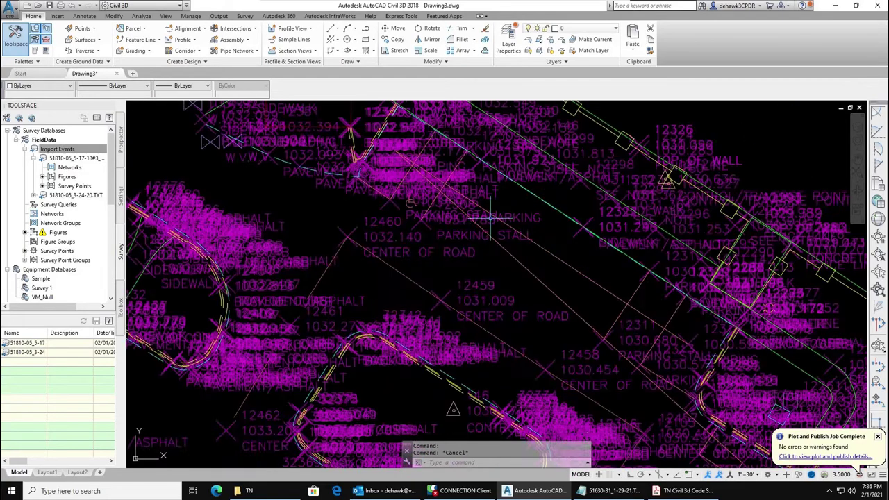
scroll(492, 256, down, 2)
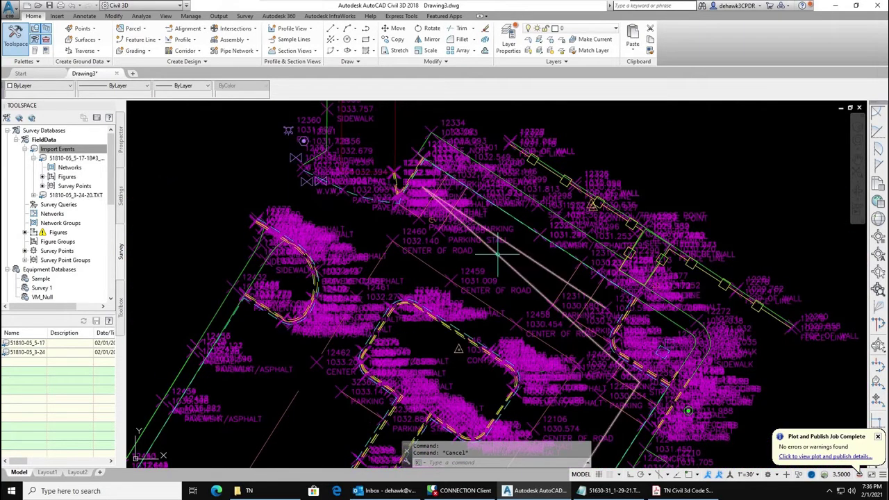
- Inspect a road figure line, then scroll Toolspace down to Figure Prefix Databases
click(497, 255)
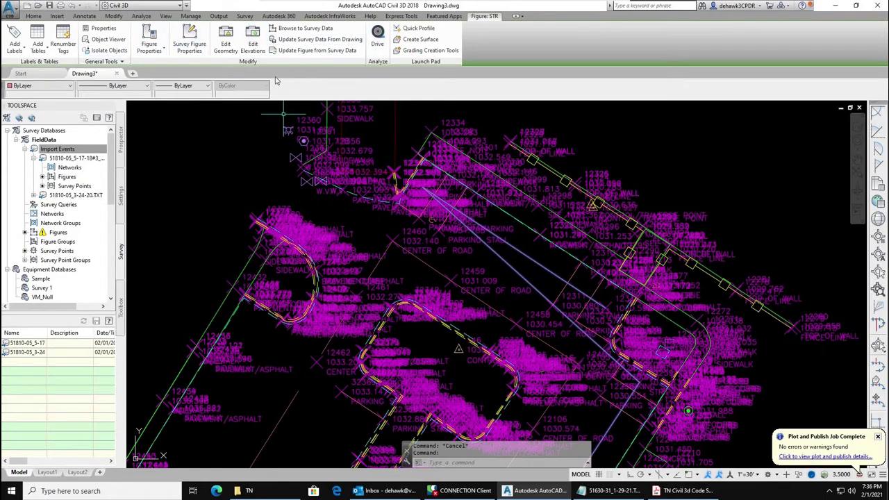
scroll(550, 243, down, 3)
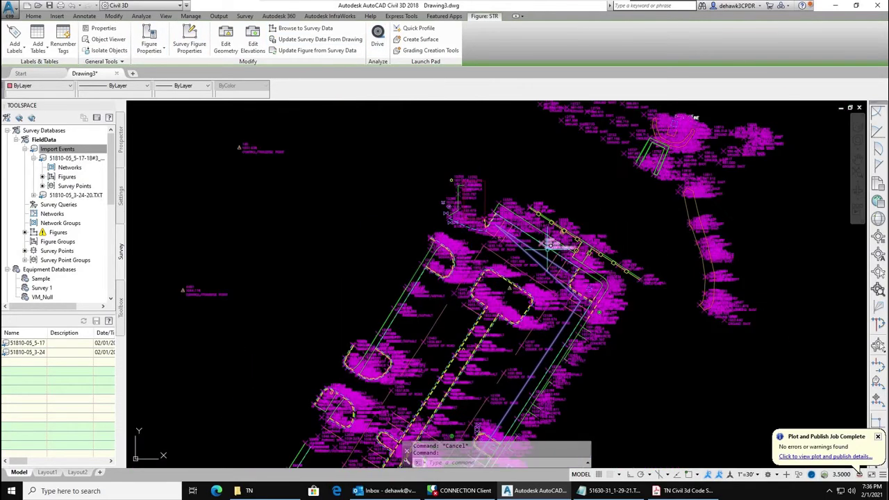
scroll(519, 263, up, 2)
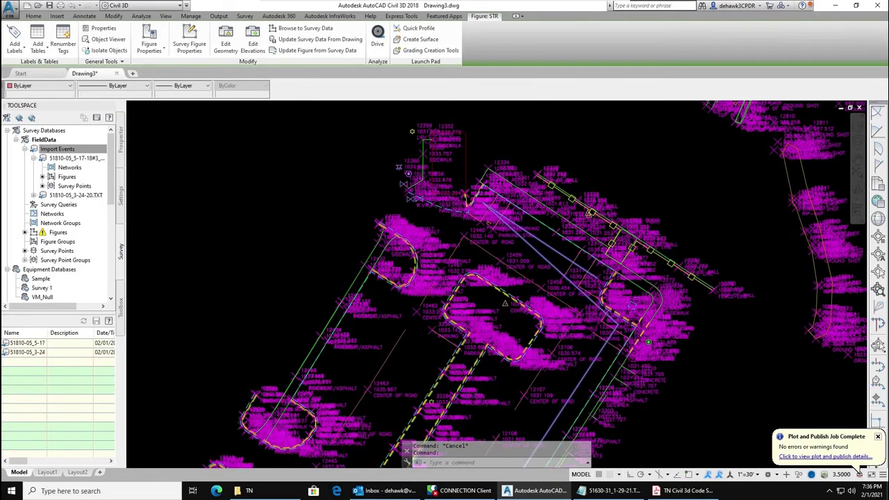
scroll(487, 309, down, 3)
scroll(472, 312, up, 1)
scroll(465, 316, down, 1)
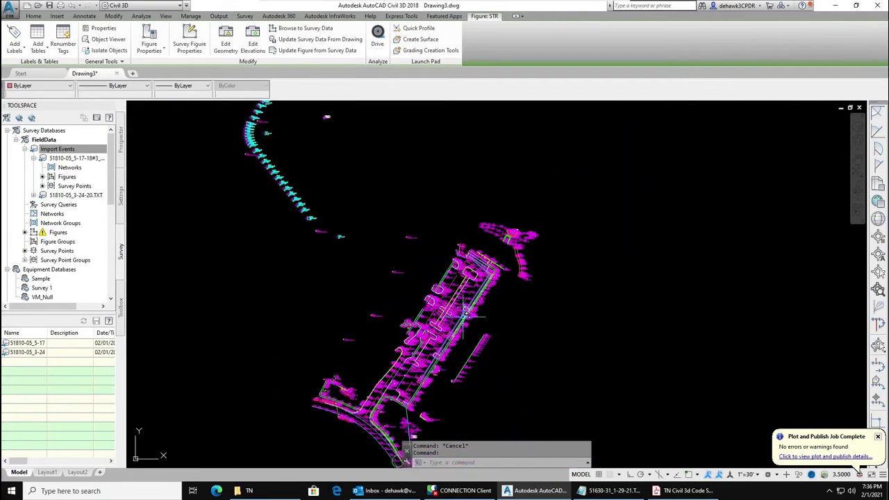
scroll(454, 257, up, 2)
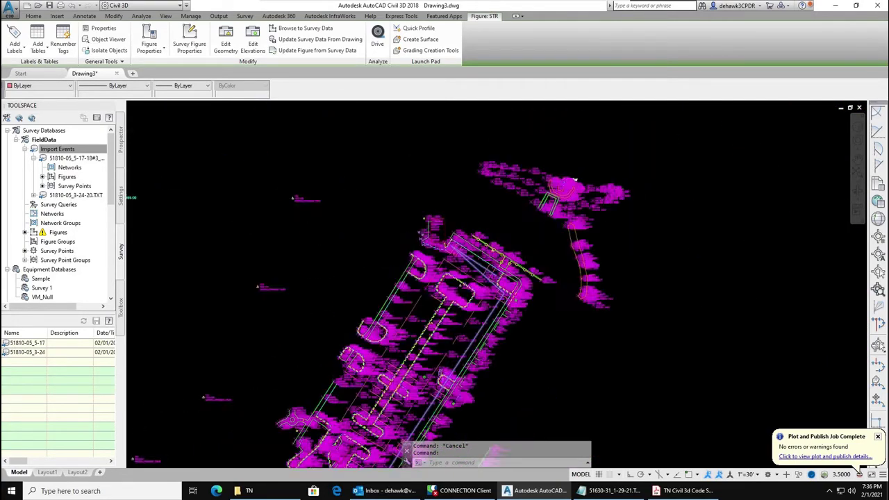
scroll(472, 263, up, 2)
scroll(417, 222, down, 3)
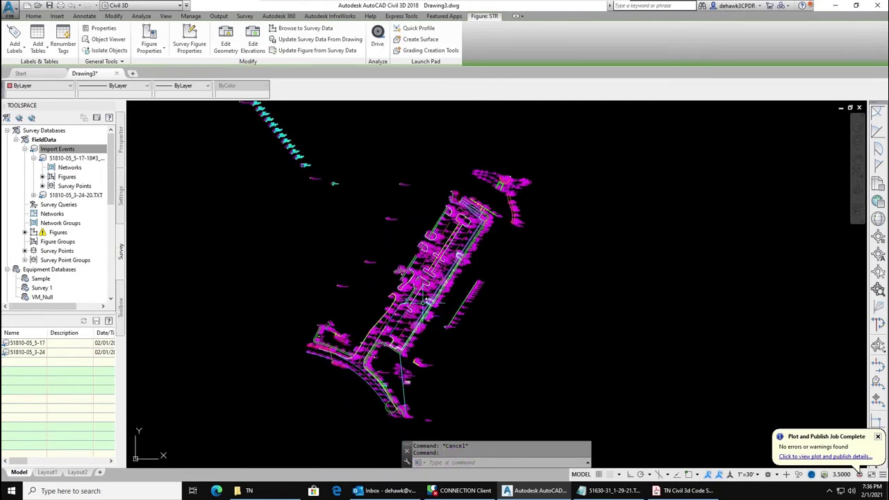
scroll(414, 325, up, 2)
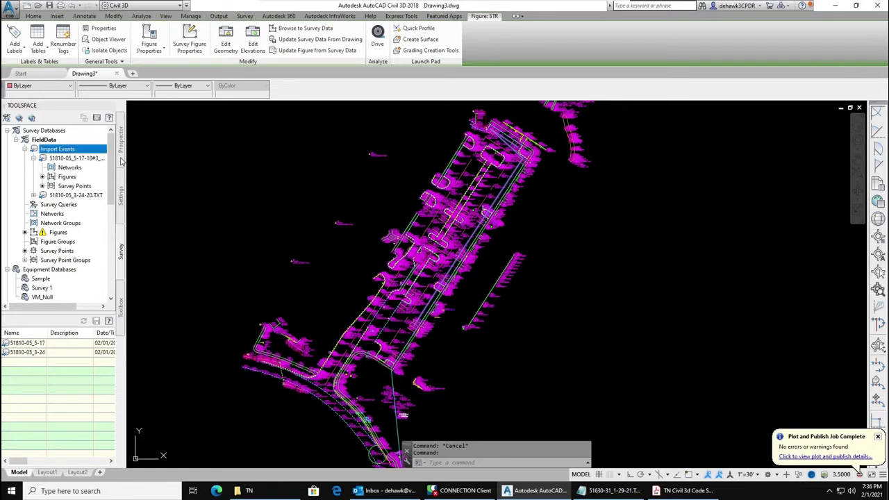
drag(113, 172, 116, 224)
scroll(90, 202, down, 1)
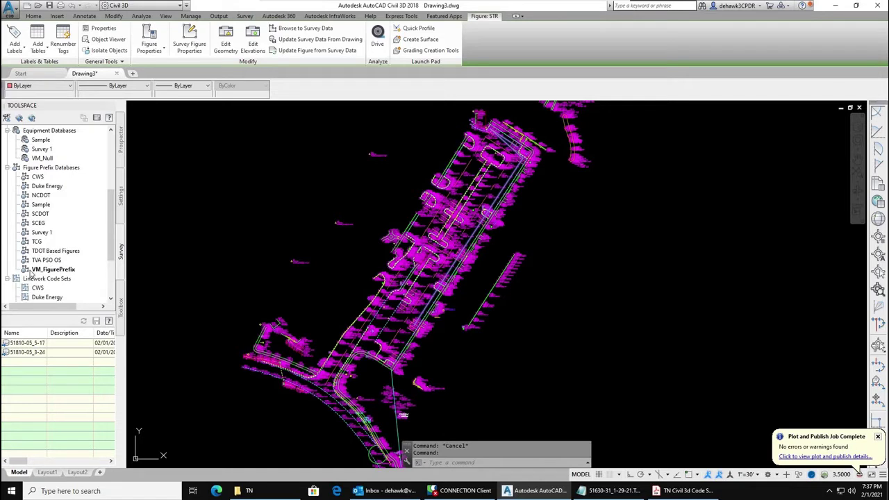
- Open VM_FigurePrefix in the Figure Prefix Database Manager alongside the TN Civil 3d code sheet PDF
click(46, 269)
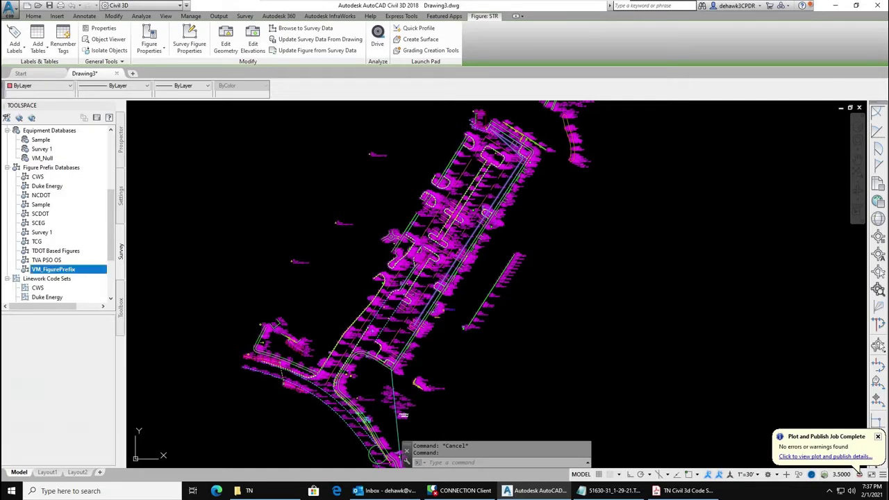
right_click(47, 273)
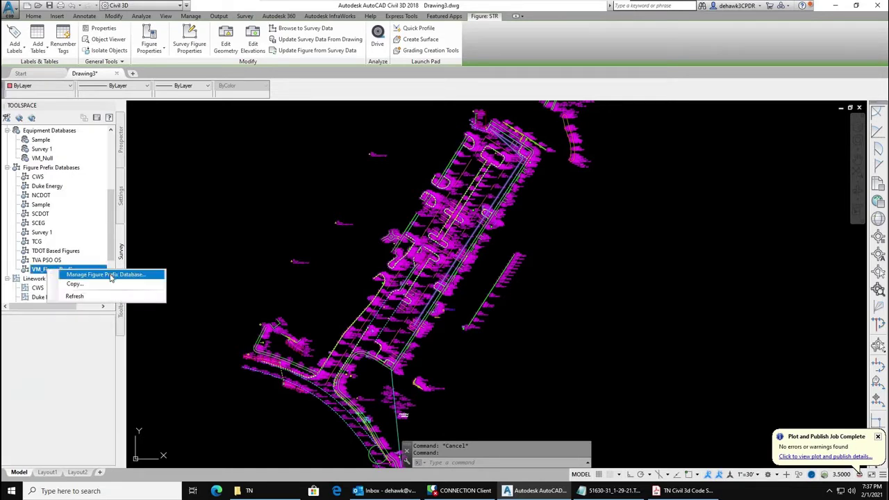
click(108, 275)
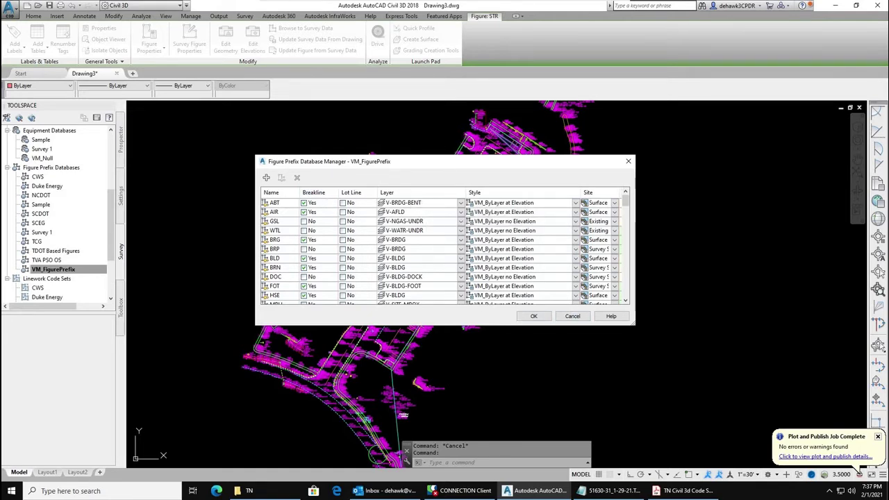
mouse_move(625, 203)
mouse_down()
mouse_move(625, 212)
mouse_move(625, 200)
mouse_up()
click(684, 491)
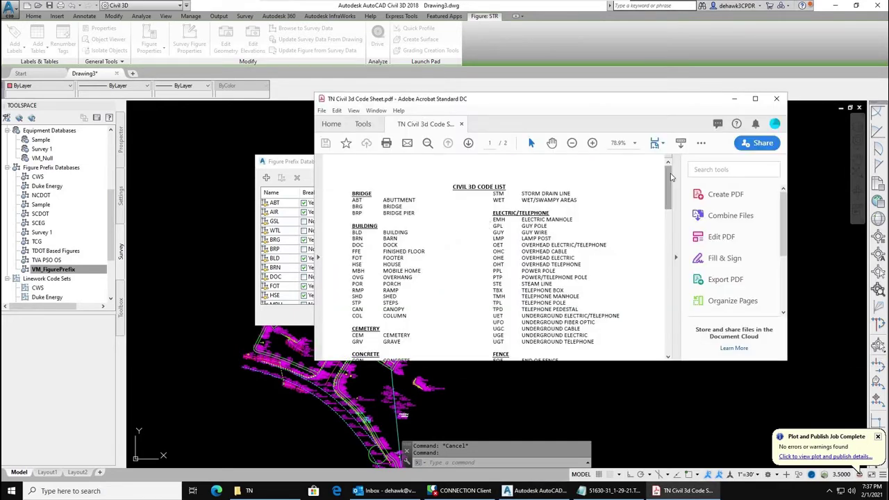
- Move the TN Civil 3d Code Sheet PDF over the prefix list, then minimize Acrobat
mouse_move(671, 177)
mouse_down()
mouse_move(671, 194)
mouse_move(672, 178)
mouse_up()
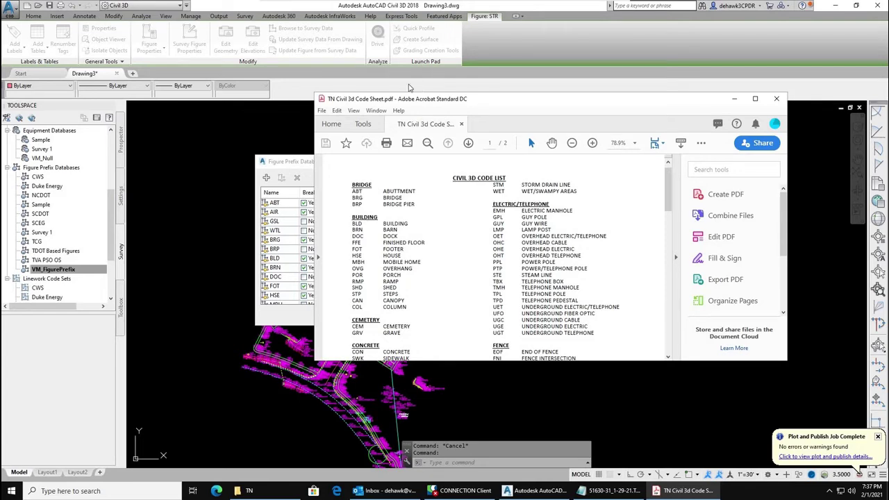
drag(399, 101, 523, 103)
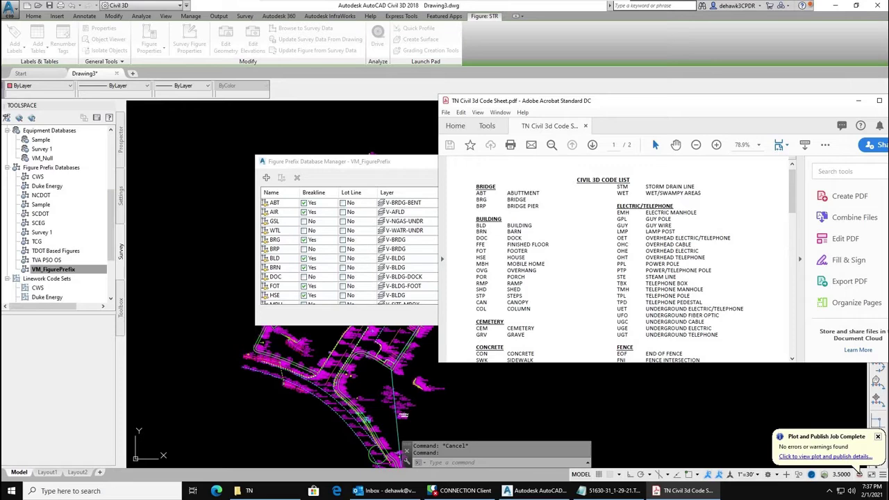
drag(559, 102, 371, 120)
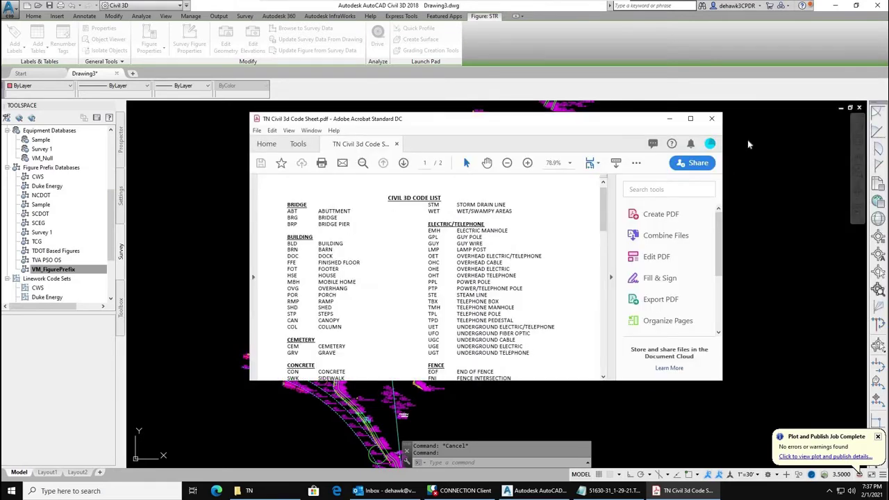
click(669, 118)
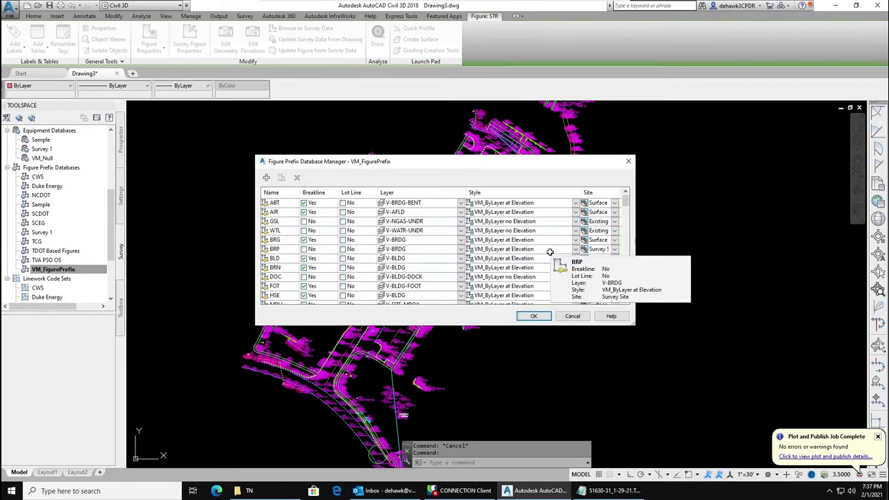
- Accept the VM_FigurePrefix settings and open the VM_Linework code set for editing
click(533, 316)
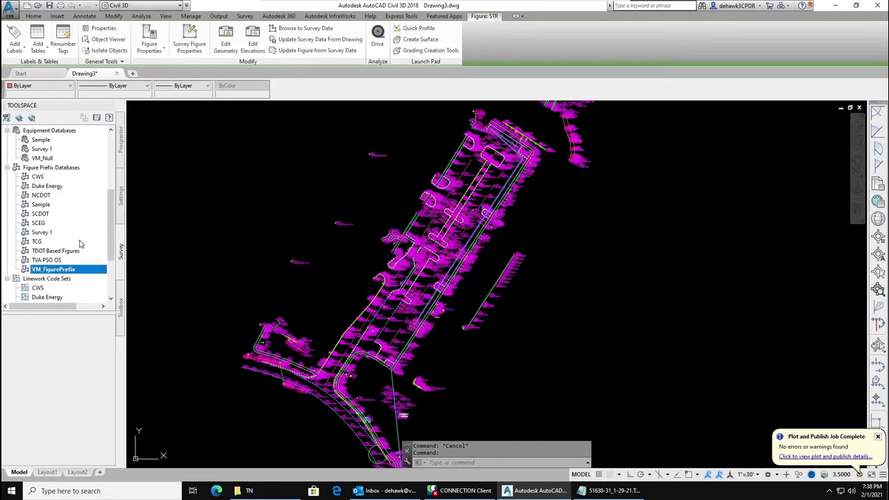
scroll(109, 220, down, 3)
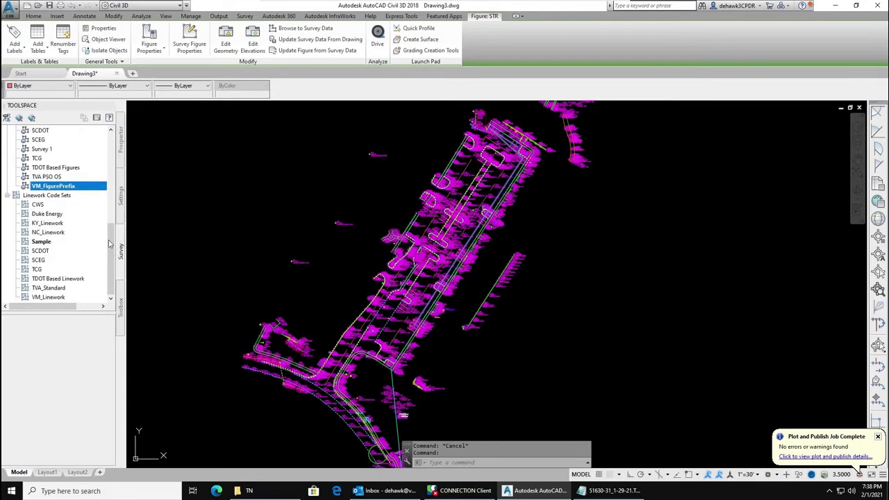
click(60, 196)
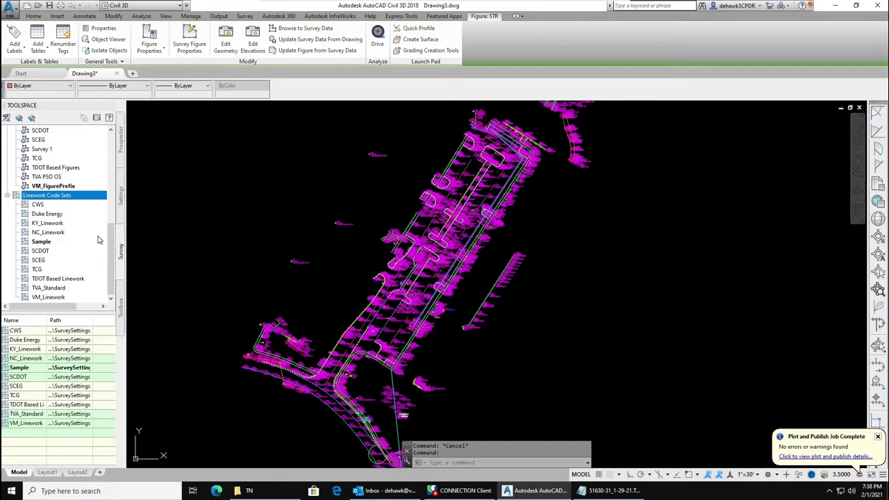
click(46, 299)
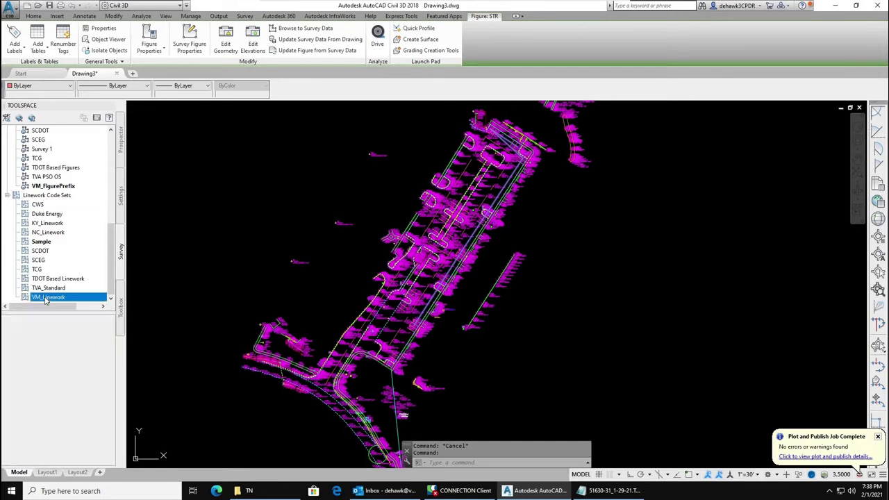
right_click(46, 299)
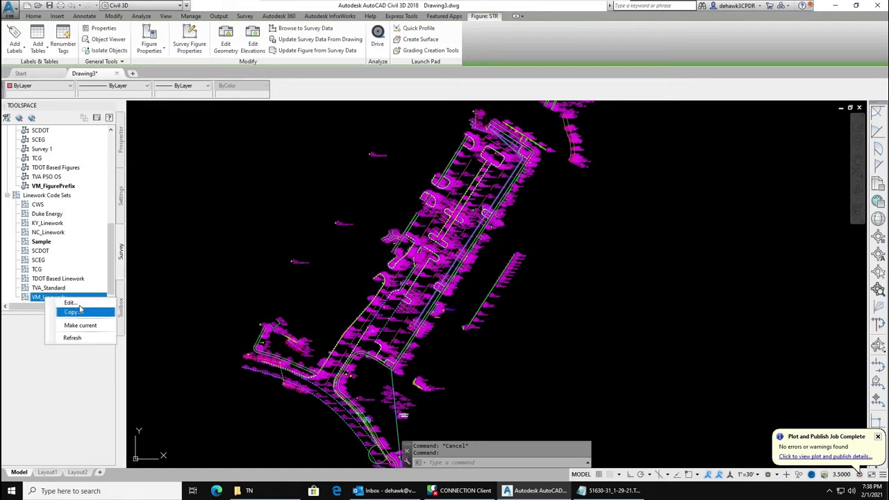
click(75, 303)
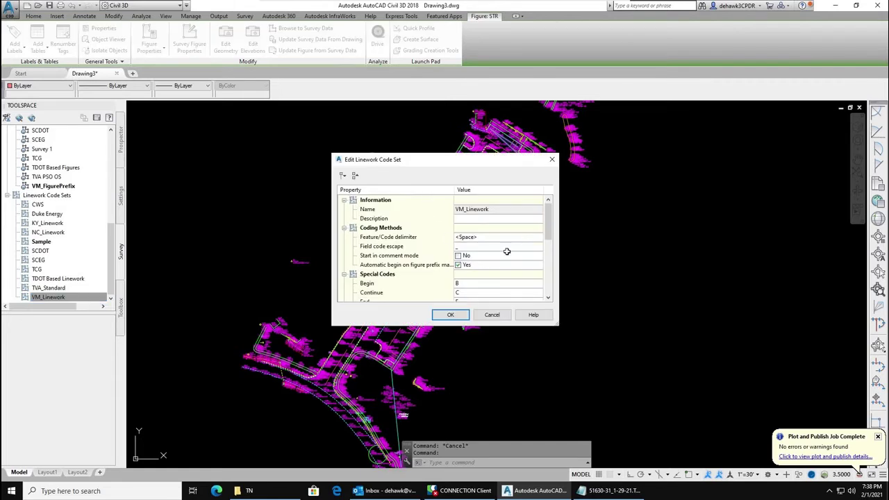
- Review the VM_Linework codes such as BC, EC, CIR and RECT, and accept them unchanged
scroll(549, 219, down, 2)
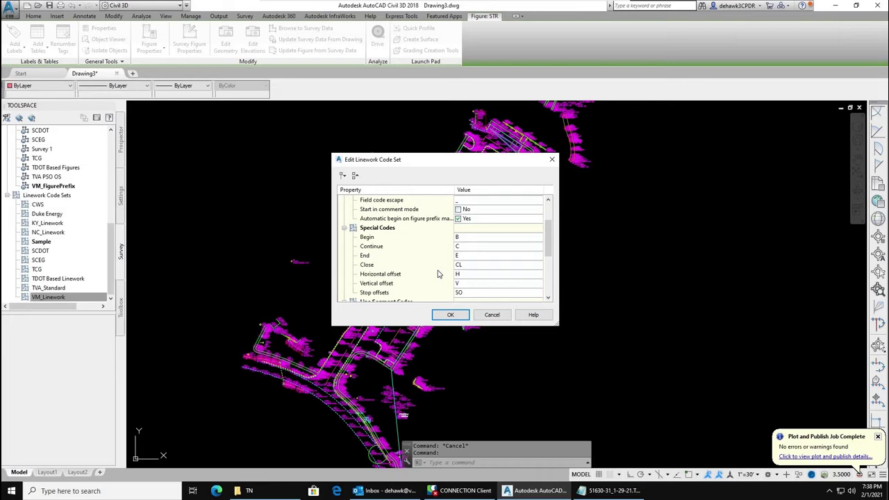
drag(551, 246, 547, 284)
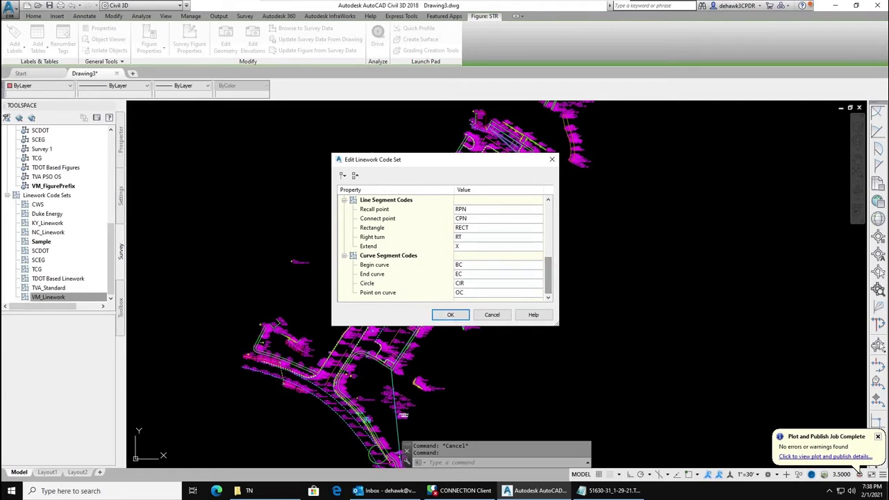
mouse_move(547, 288)
mouse_down()
mouse_move(548, 263)
mouse_move(549, 286)
mouse_up()
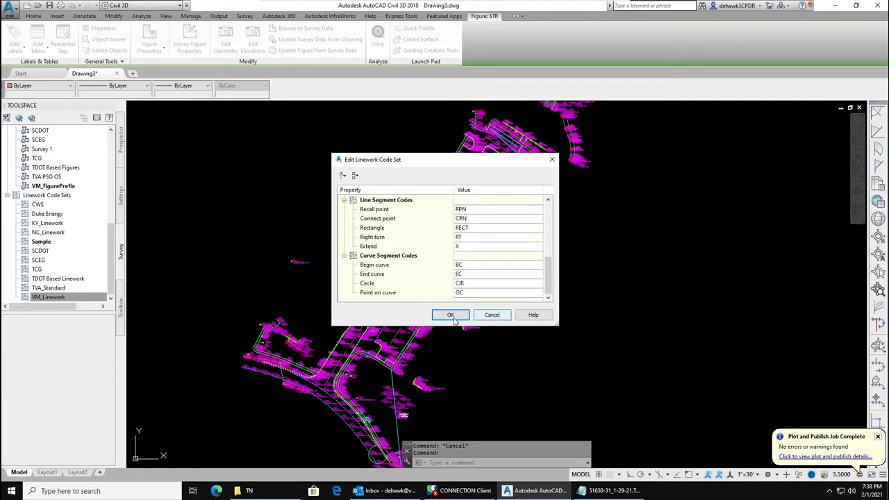
click(450, 314)
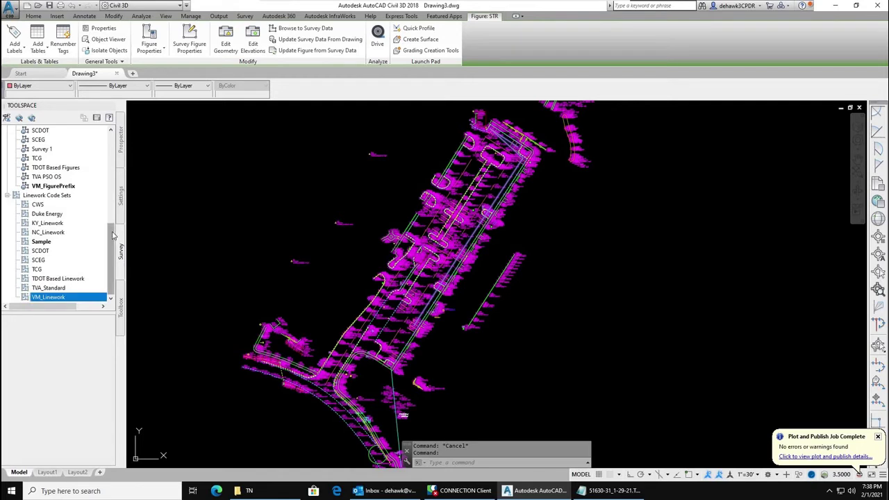
drag(115, 234, 112, 251)
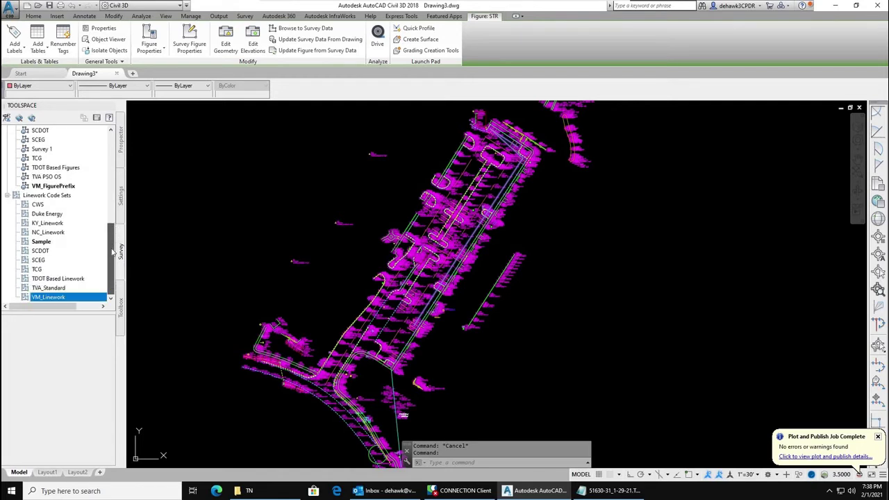
click(38, 205)
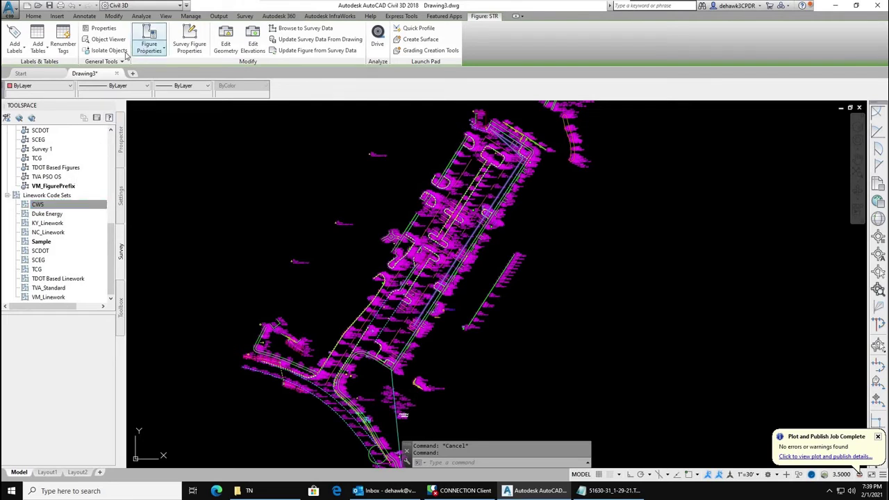
- Review Survey User Settings (Sample linework code set, VM_FigurePrefix database) and accept them
click(244, 18)
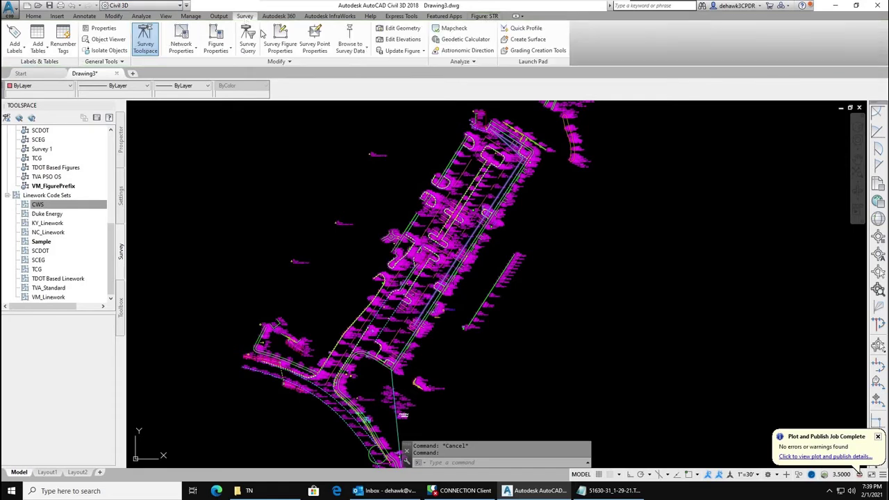
click(291, 65)
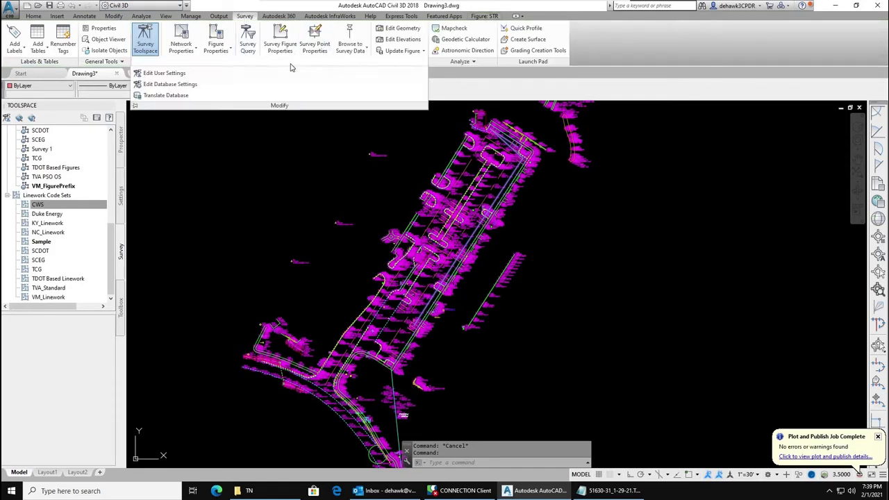
click(164, 74)
drag(375, 162, 276, 128)
scroll(622, 186, down, 1)
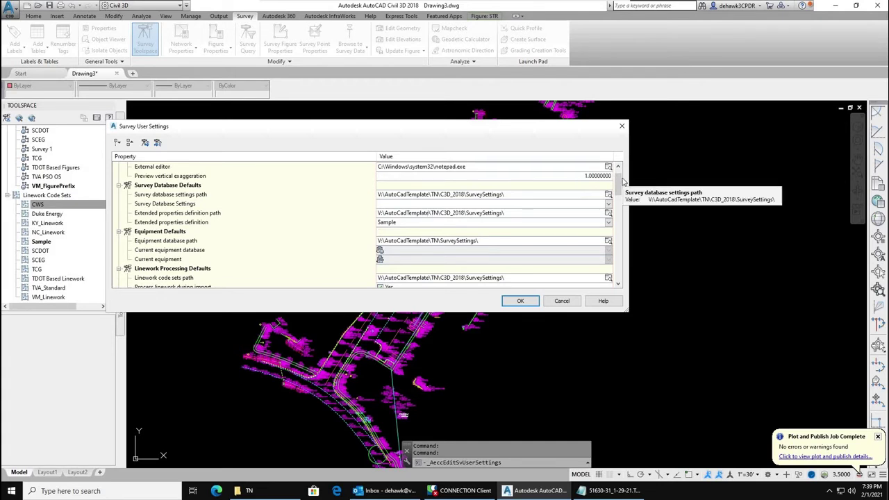
scroll(618, 186, down, 1)
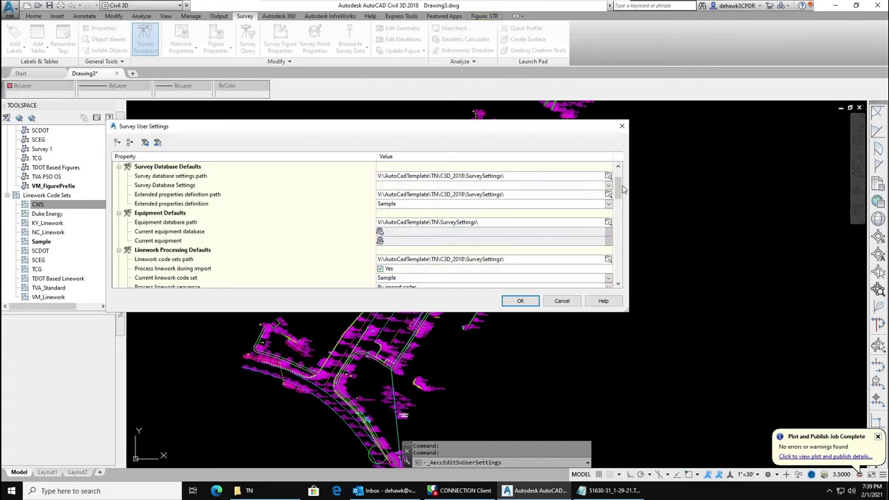
drag(622, 186, 621, 198)
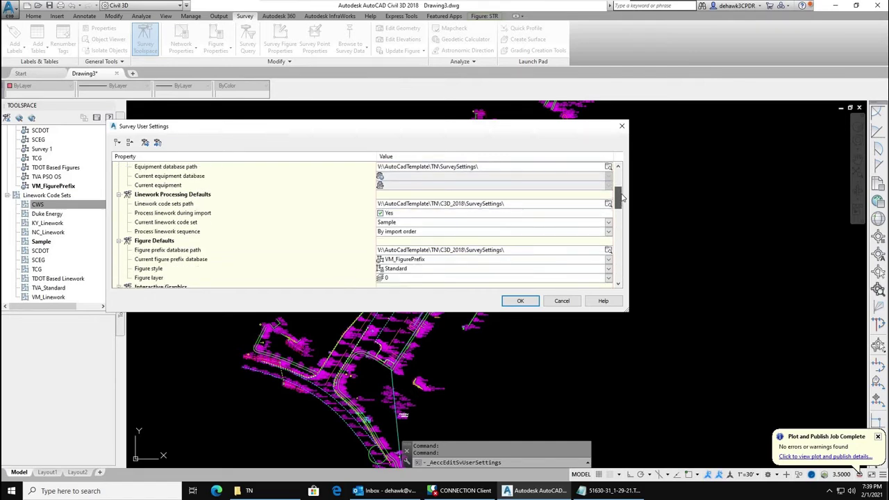
scroll(623, 198, down, 12)
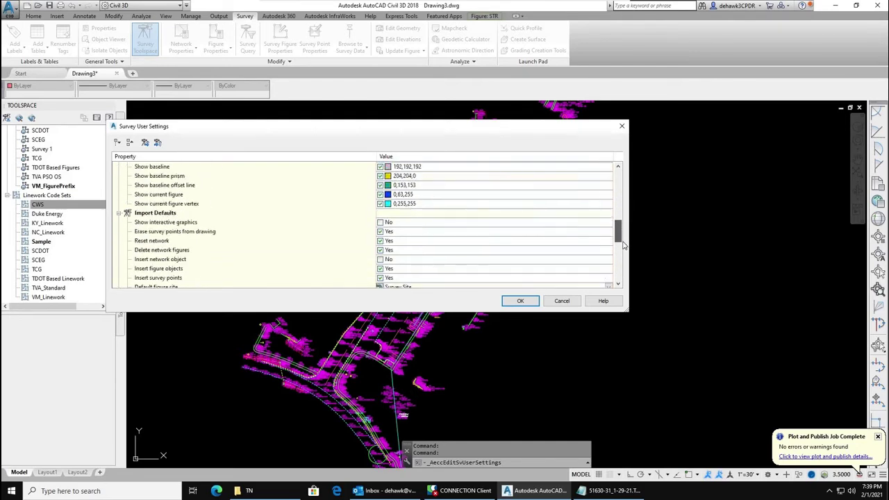
scroll(551, 264, up, 12)
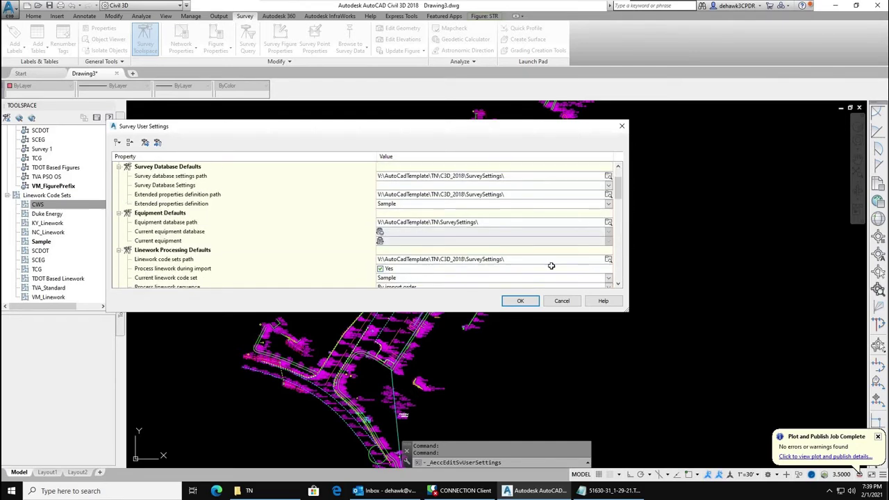
click(517, 300)
scroll(476, 299, down, 2)
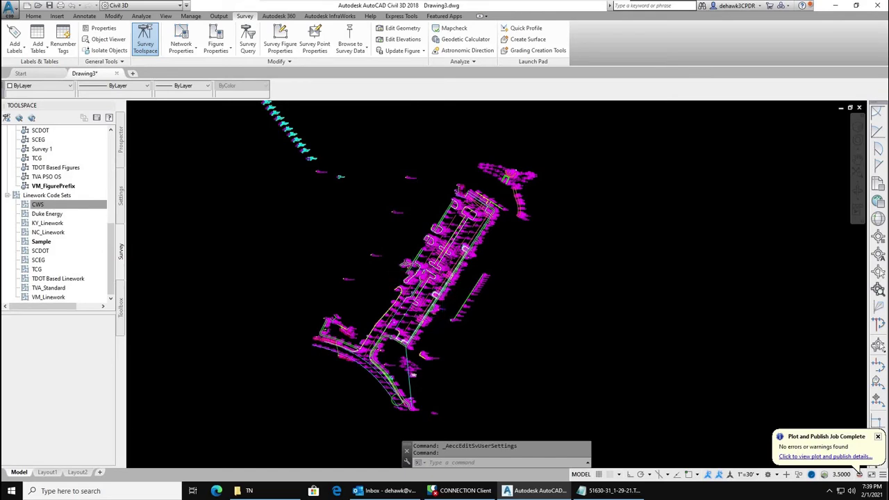
- Zoom in and out around the survey drawing to inspect it
scroll(442, 295, up, 3)
scroll(431, 295, down, 5)
scroll(422, 290, up, 3)
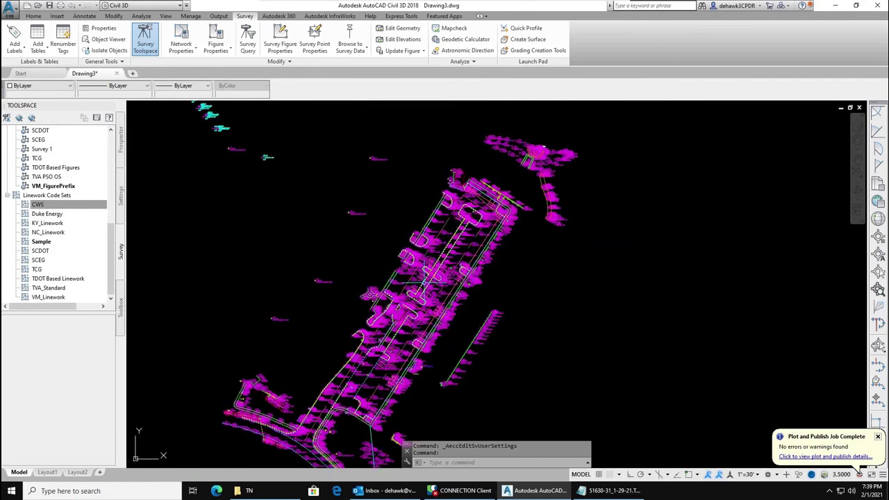
scroll(438, 250, down, 2)
scroll(439, 253, up, 1)
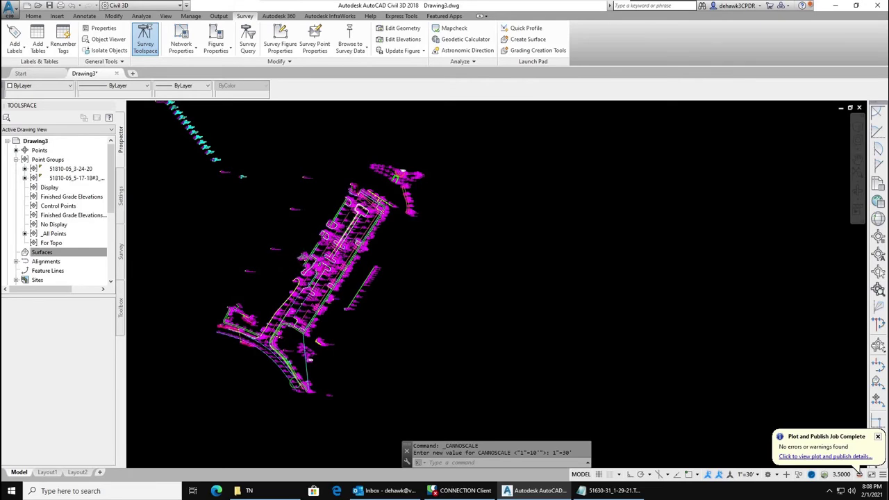
- Create TIN surface Surface3 with description 'Ex' and style VM_XG 1'-5'
scroll(350, 229, up, 3)
scroll(354, 235, down, 3)
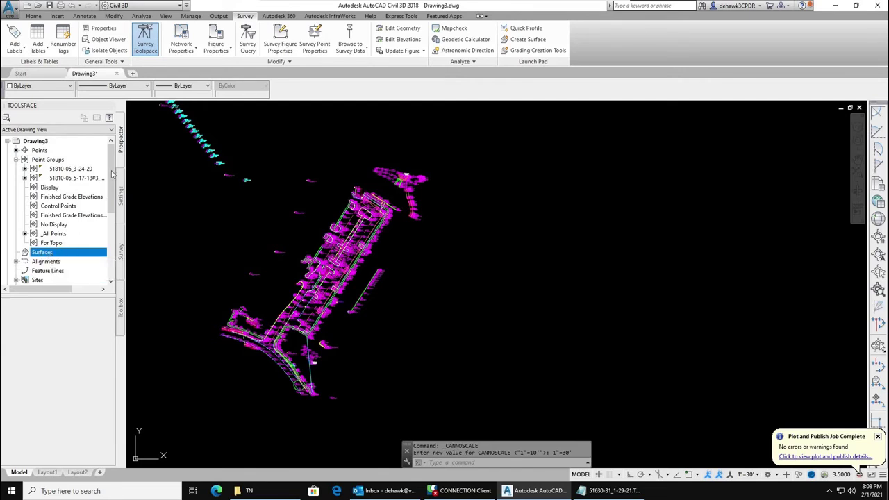
right_click(45, 256)
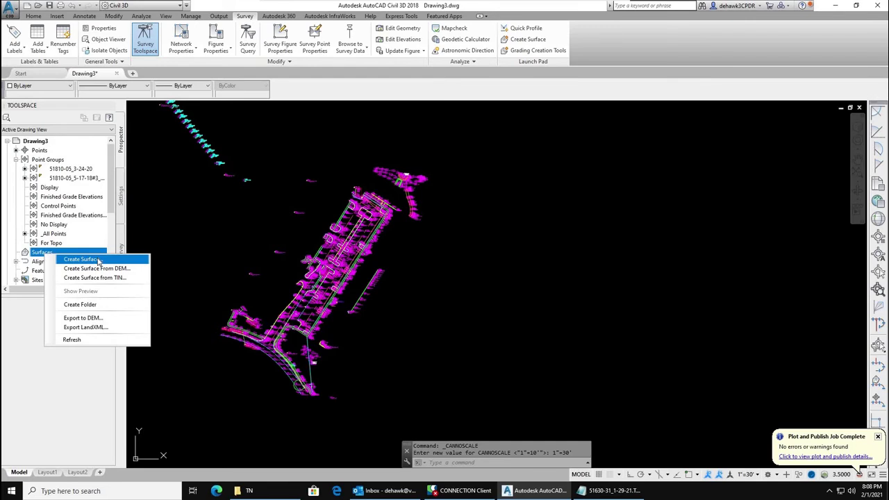
click(99, 259)
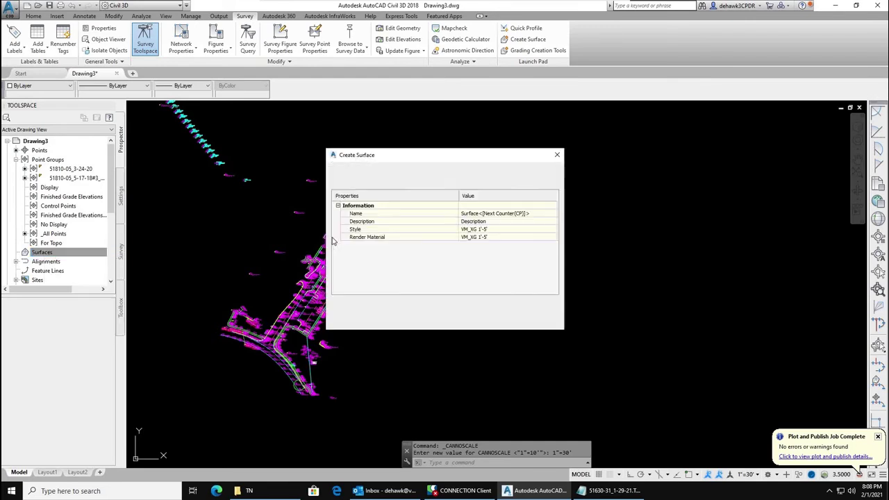
click(493, 221)
text(E)
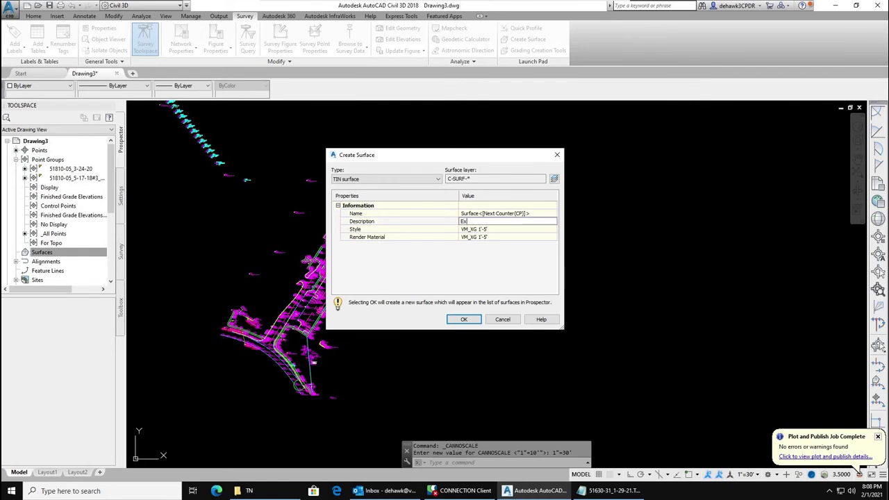
text(x)
click(464, 319)
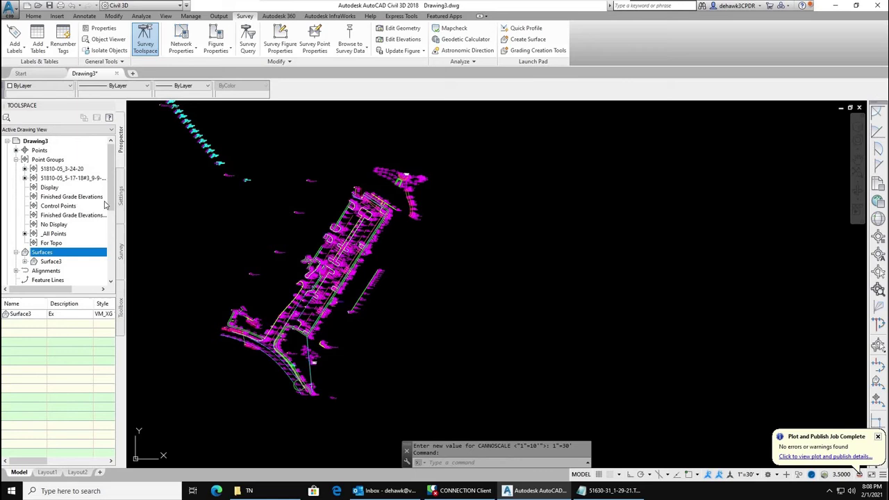
- Expand Surface3 > Definition in Prospector and select its Point Groups item
drag(111, 193, 78, 225)
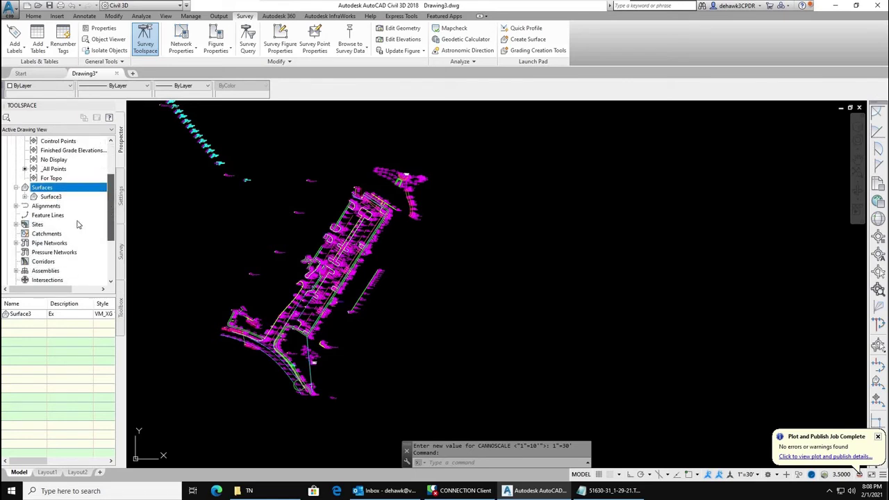
click(25, 197)
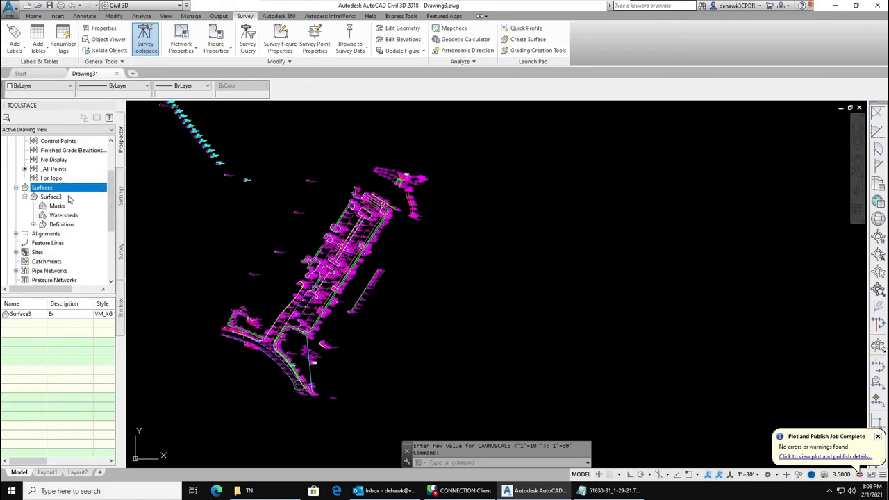
click(33, 225)
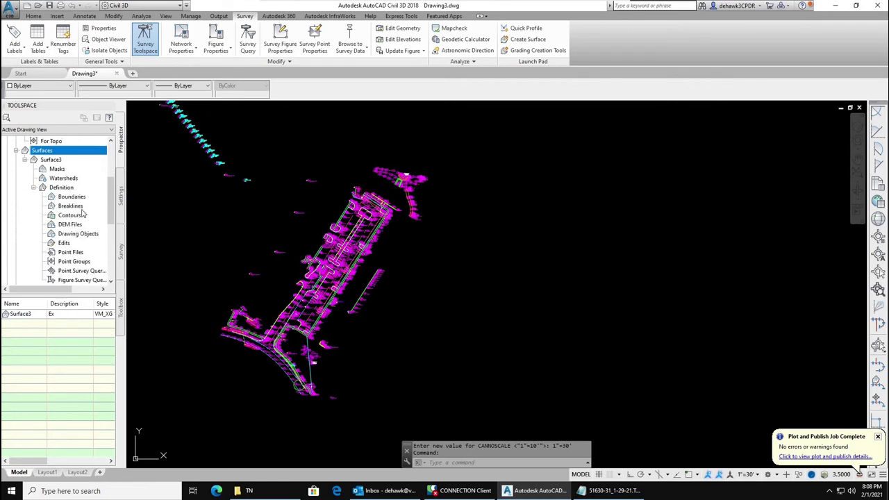
scroll(97, 209, down, 2)
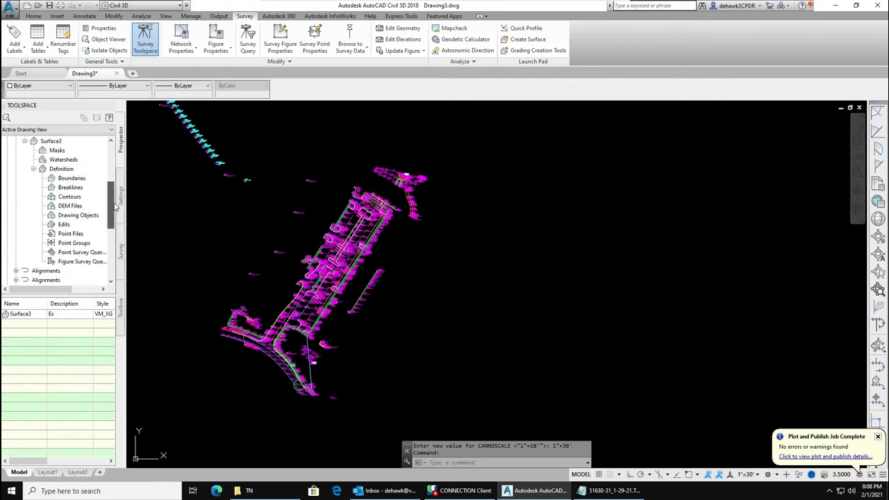
scroll(97, 208, up, 1)
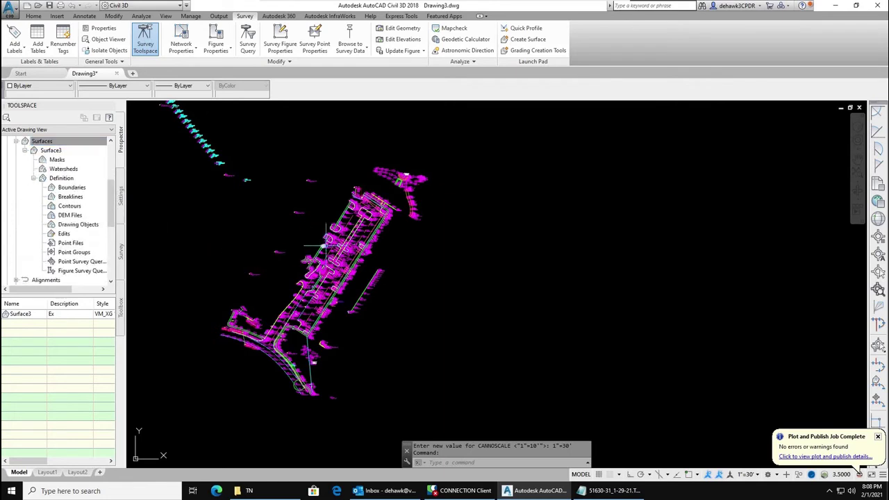
mouse_move(326, 245)
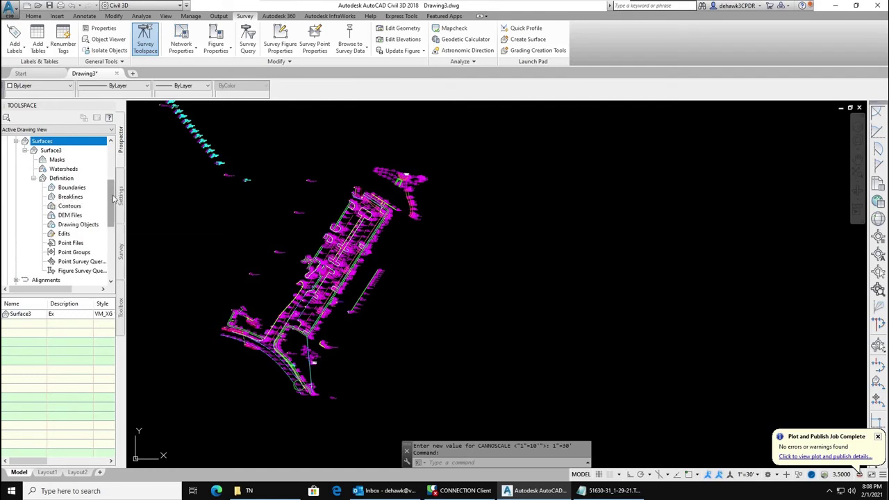
drag(113, 199, 118, 202)
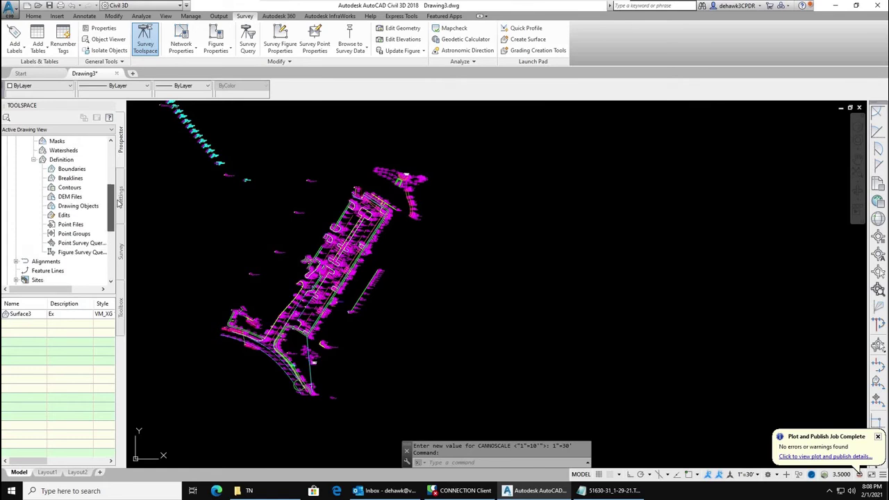
click(69, 234)
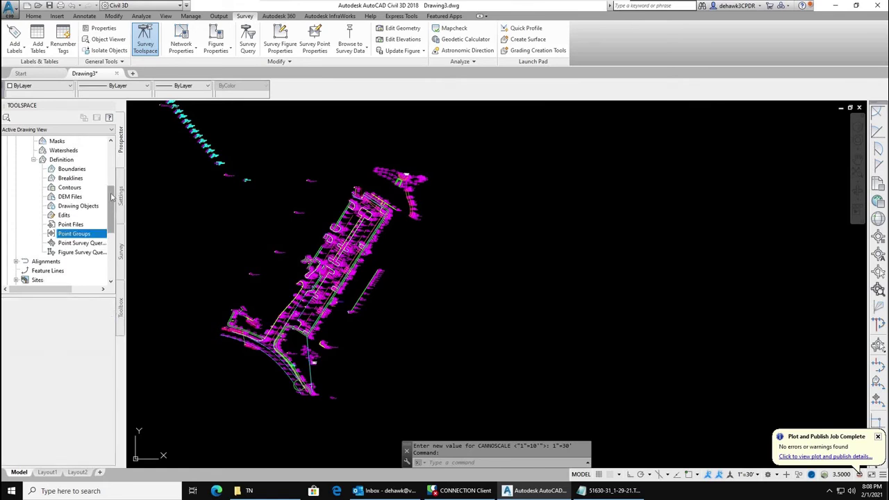
drag(111, 205, 111, 159)
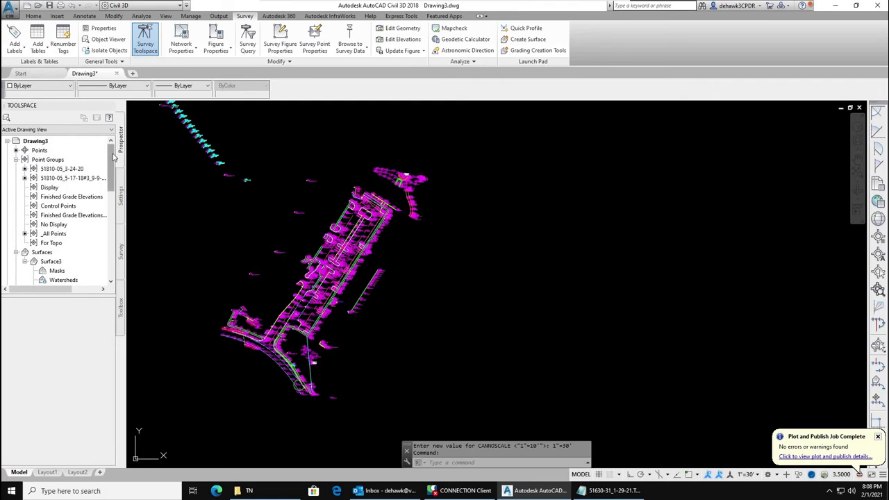
scroll(62, 199, down, 6)
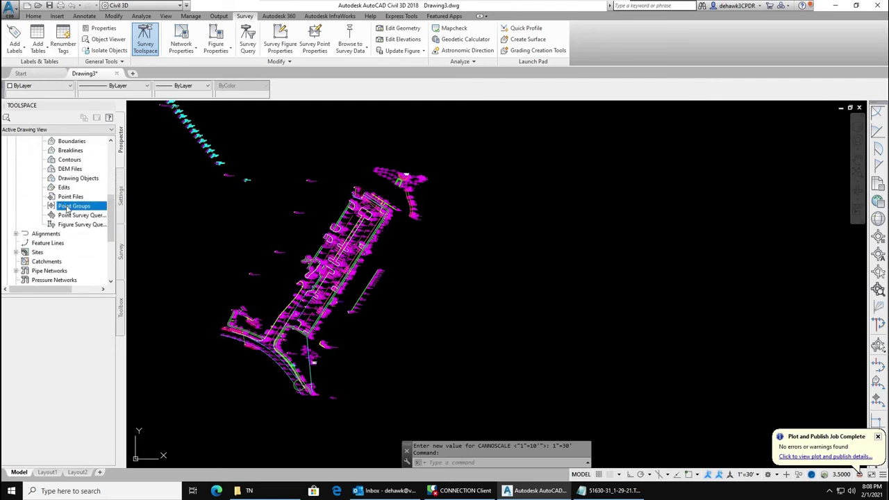
- Add point groups 51810-05_3-24-20 and 51810-05_5-17-18#3_9-9-20ALL to Surface3, then close the event log
right_click(66, 206)
click(84, 209)
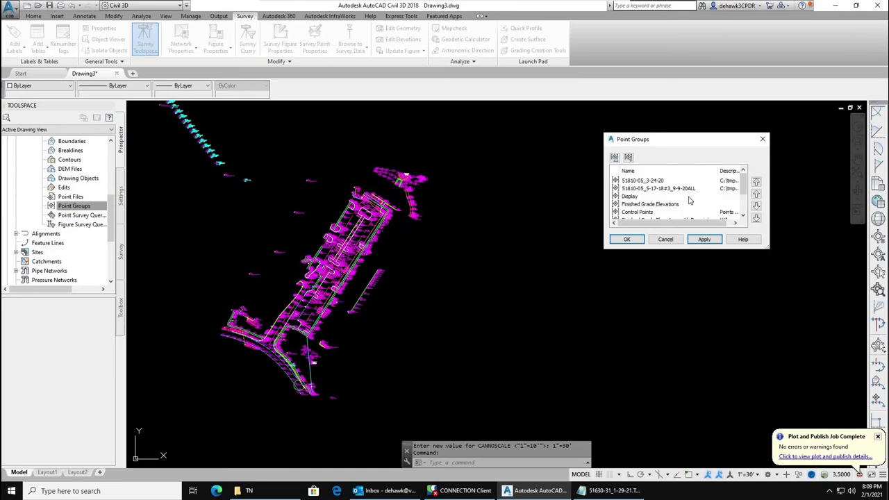
click(639, 183)
shift+click(640, 189)
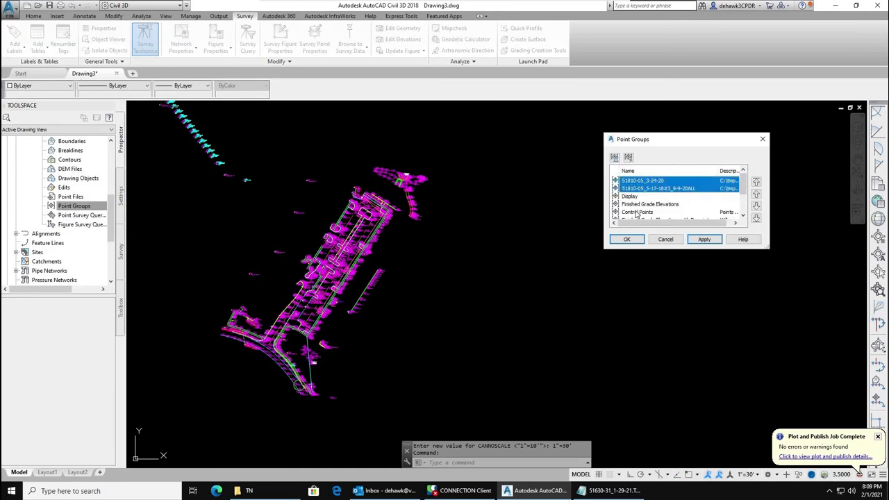
click(627, 239)
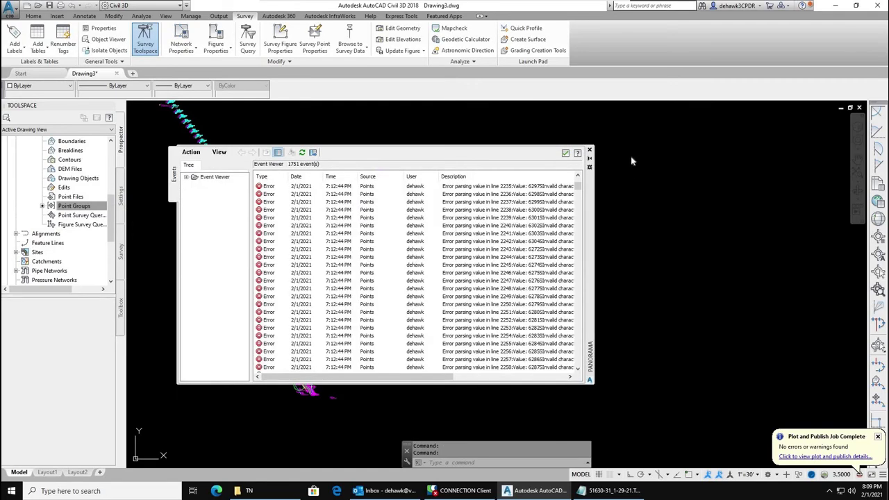
click(589, 149)
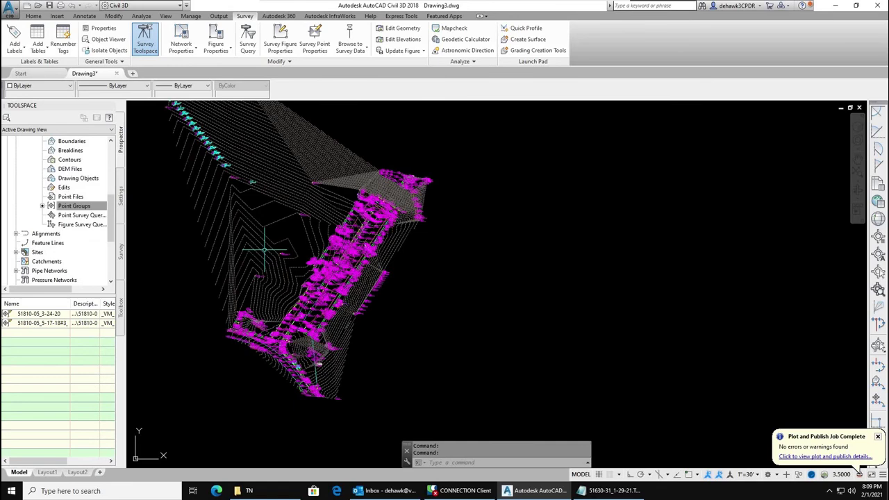
scroll(347, 268, down, 2)
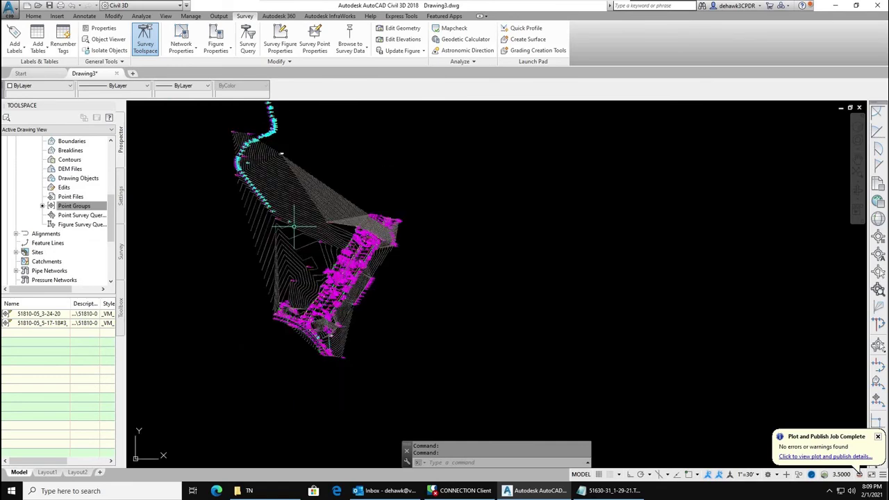
scroll(325, 239, up, 3)
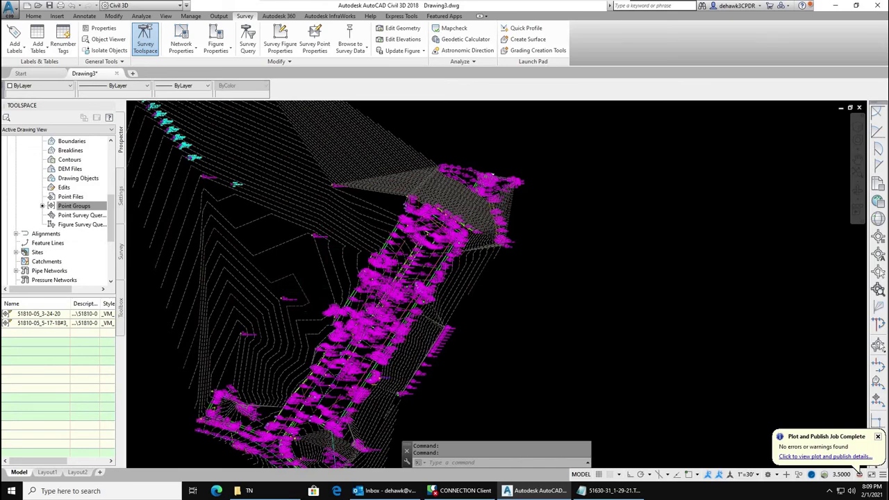
scroll(323, 274, down, 2)
scroll(327, 271, up, 3)
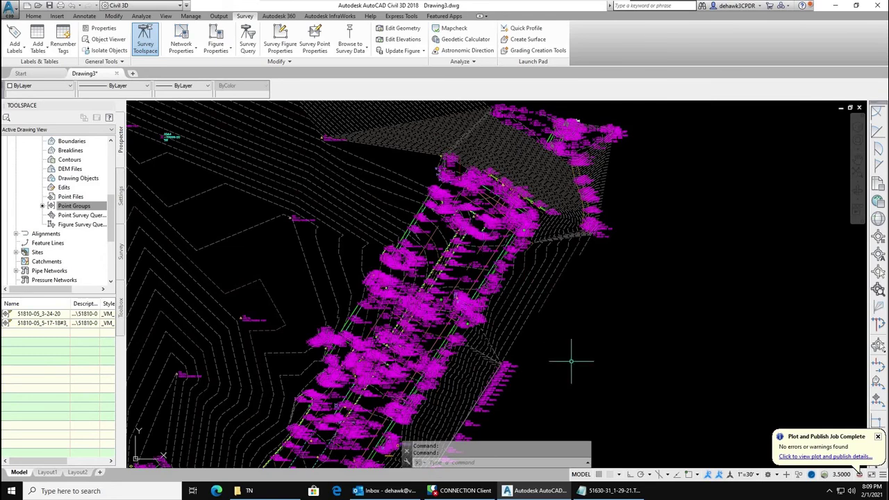
- Set the annotation scale to 1"=10' and zoom around to check the point labels
click(759, 474)
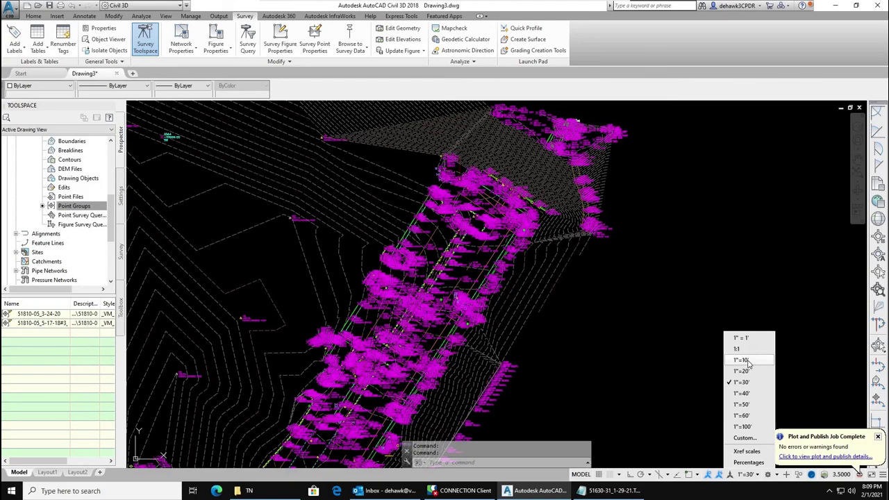
click(715, 359)
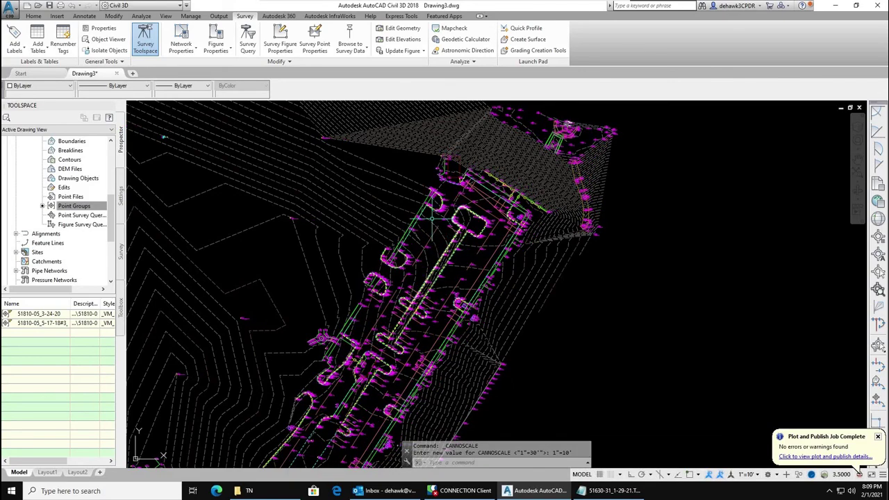
scroll(448, 186, up, 5)
scroll(448, 188, up, 6)
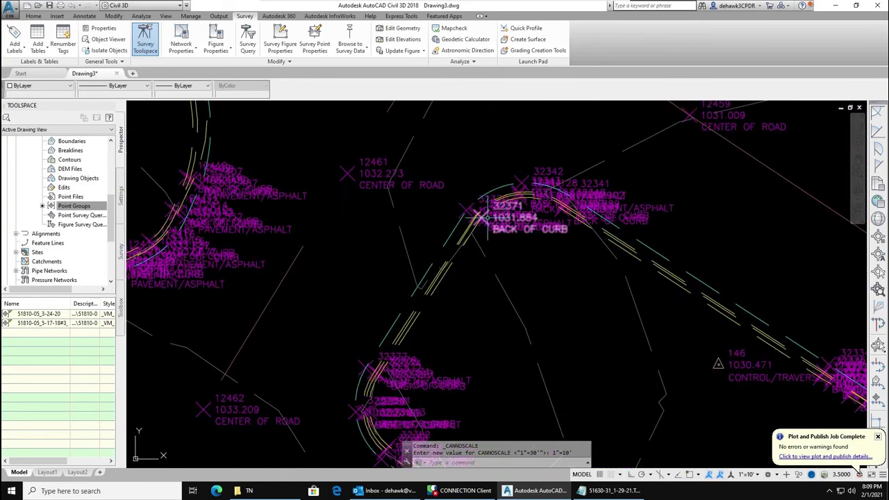
scroll(417, 244, down, 6)
scroll(507, 224, up, 3)
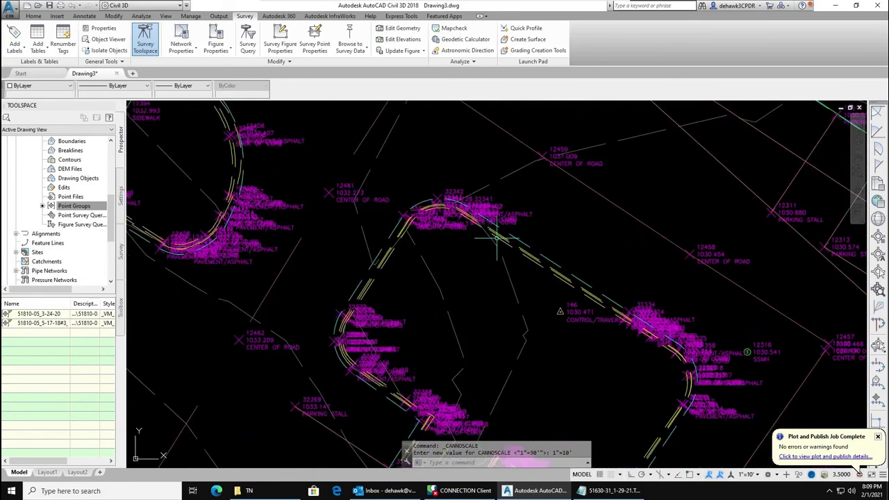
click(492, 241)
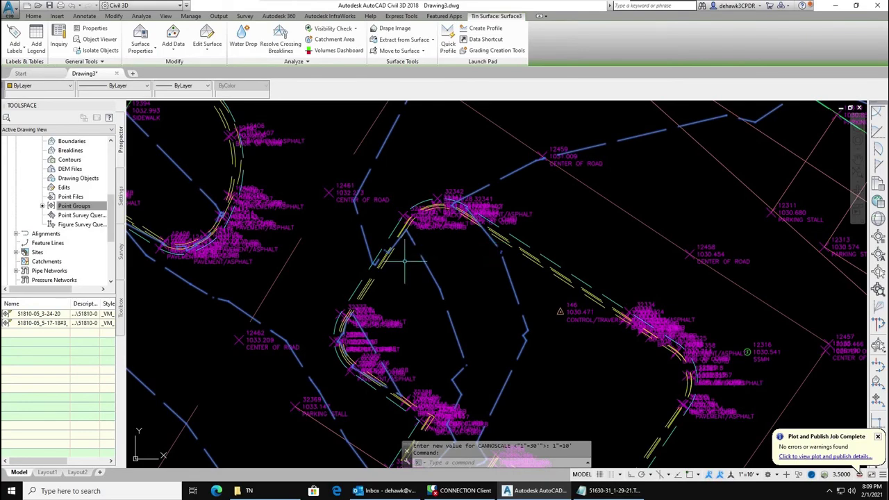
scroll(510, 208, down, 3)
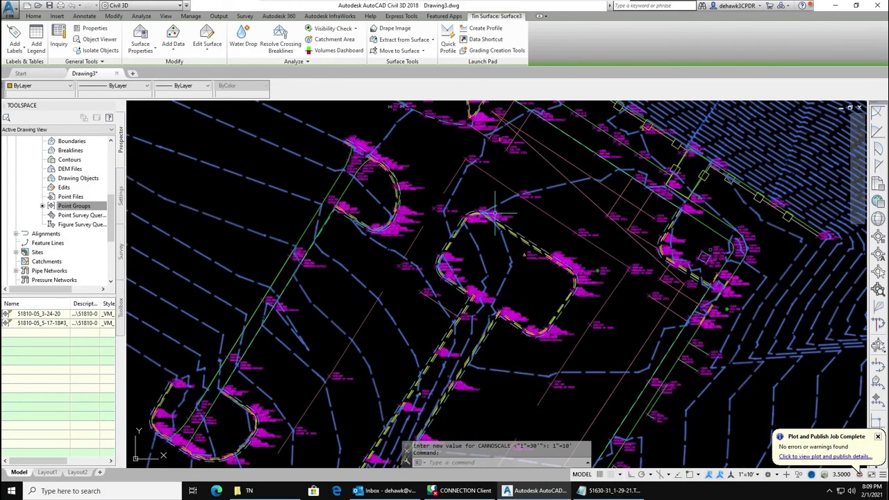
scroll(502, 198, down, 5)
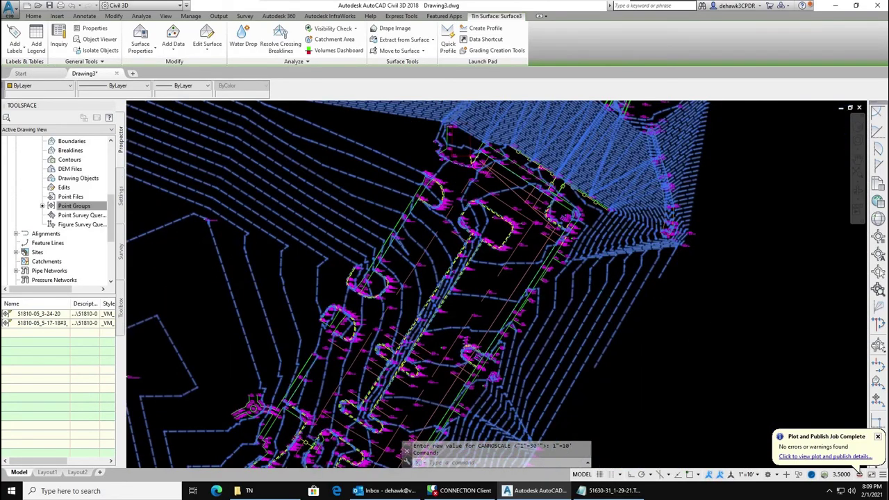
scroll(413, 345, up, 4)
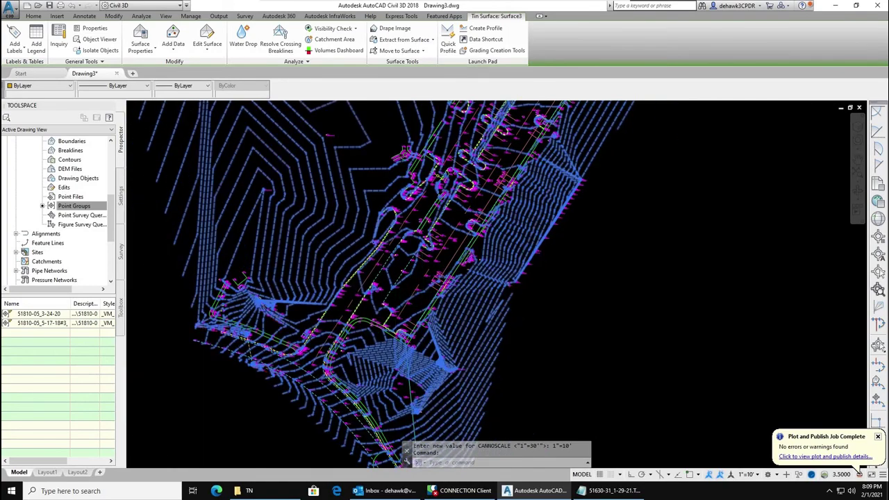
scroll(386, 295, down, 3)
scroll(393, 306, up, 2)
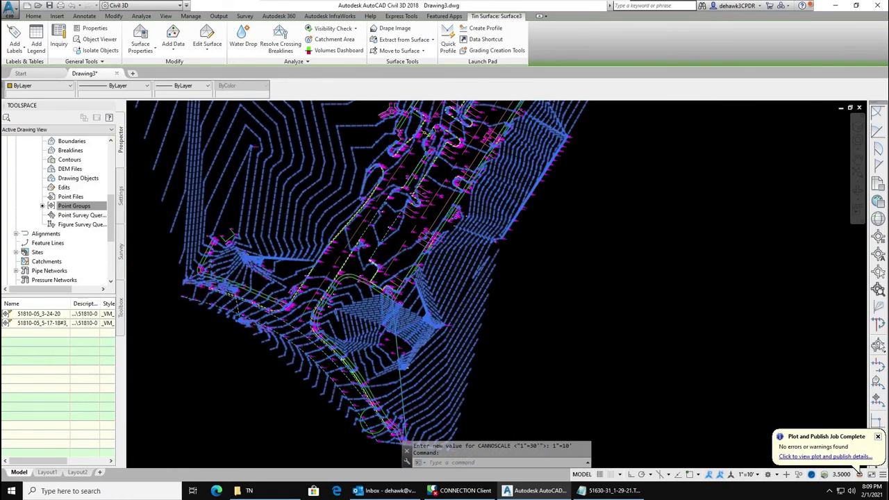
scroll(357, 278, up, 3)
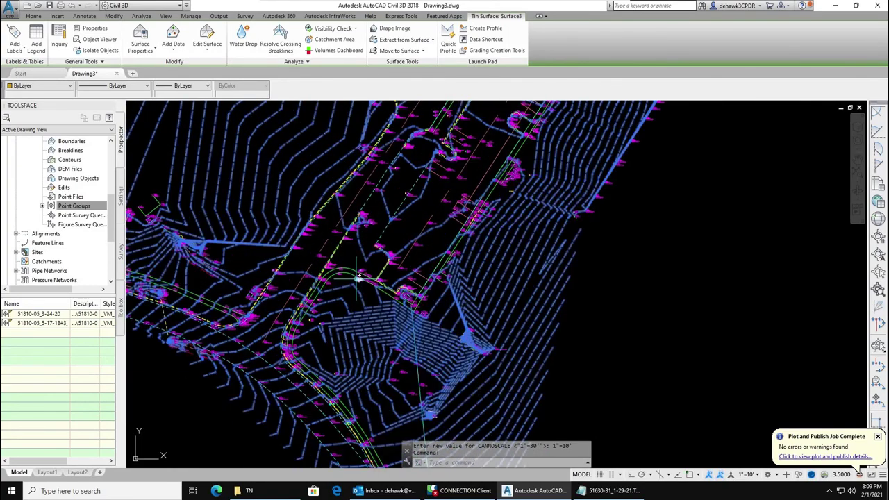
scroll(358, 278, down, 3)
shift+middle_drag(358, 278, 375, 292)
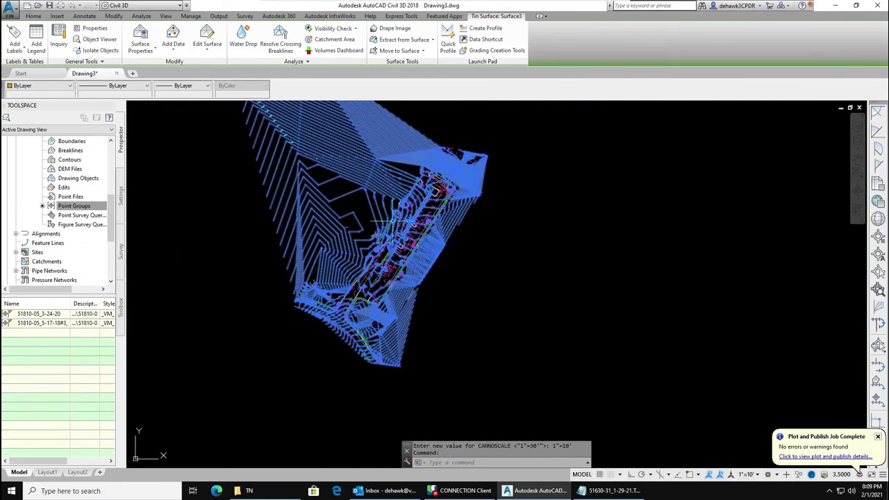
scroll(393, 223, up, 2)
key(Escape)
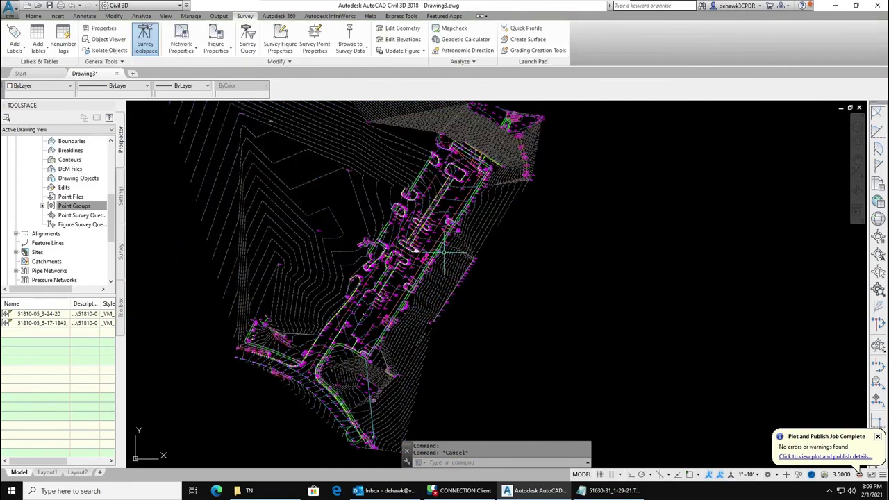